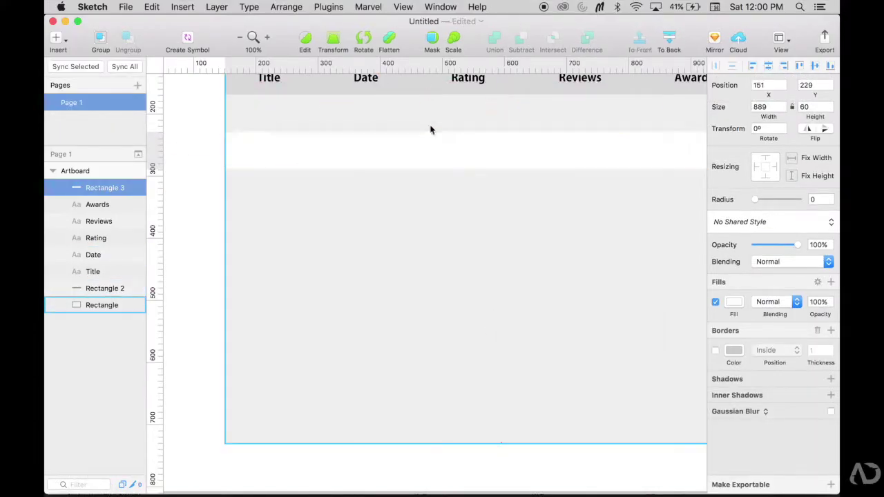
Duplicate the white row stripe down the table with 60 px gaps between the copies
left_click_drag(431, 148, 416, 225)
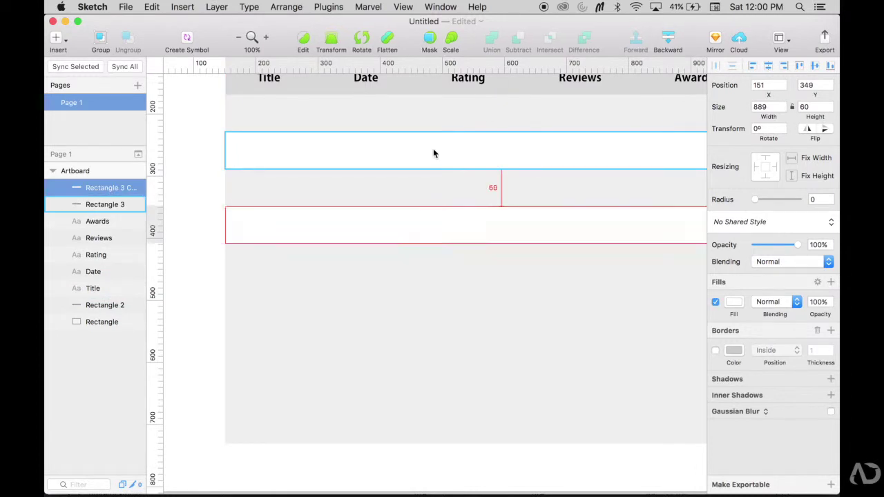
key("super+d")
key("super+d")
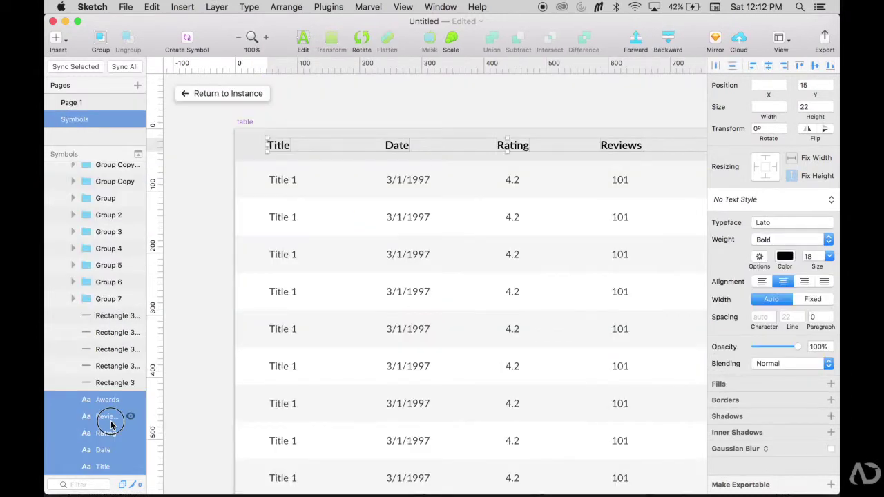
Move the five heading text layers above the row groups in the table symbol's layer order
left_click_drag(108, 420, 97, 193)
left_click(178, 251)
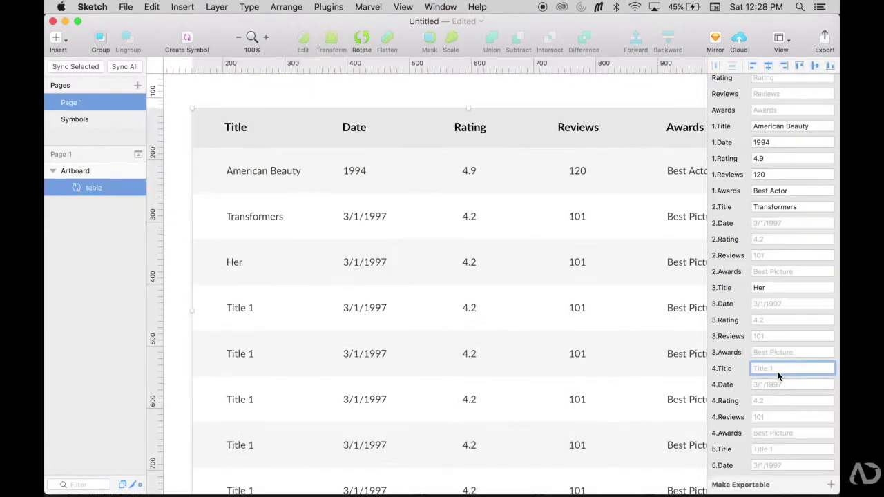
Override the fourth row's title text in the table symbol instance
type("g")
key("Return")
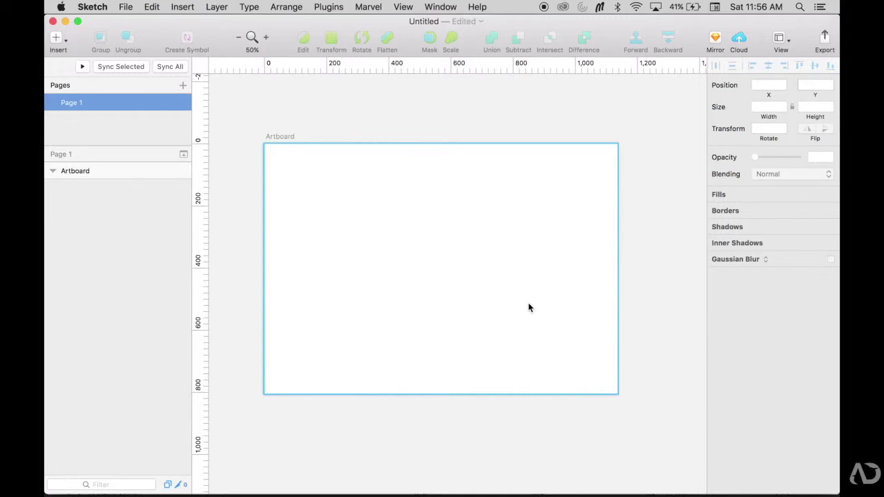
Draw a rectangle of about 889 × 614 on the artboard and lighten its grey fill
key("r")
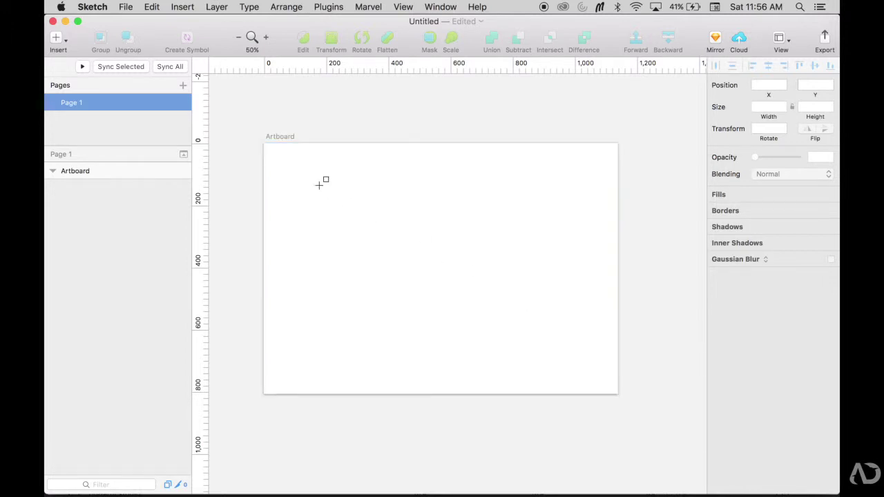
mouse_move(319, 185)
left_mouse_down()
mouse_move(595, 347)
mouse_move(594, 373)
left_mouse_up()
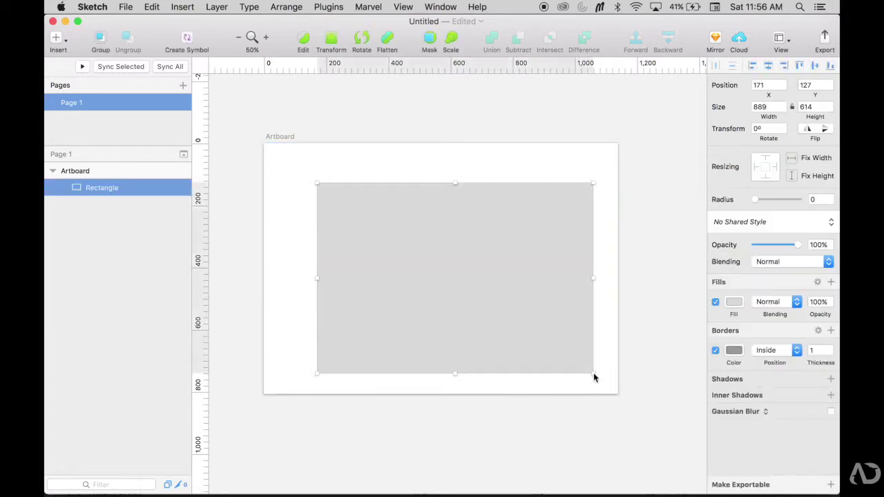
left_click(733, 305)
left_click_drag(718, 320, 701, 314)
key("Escape")
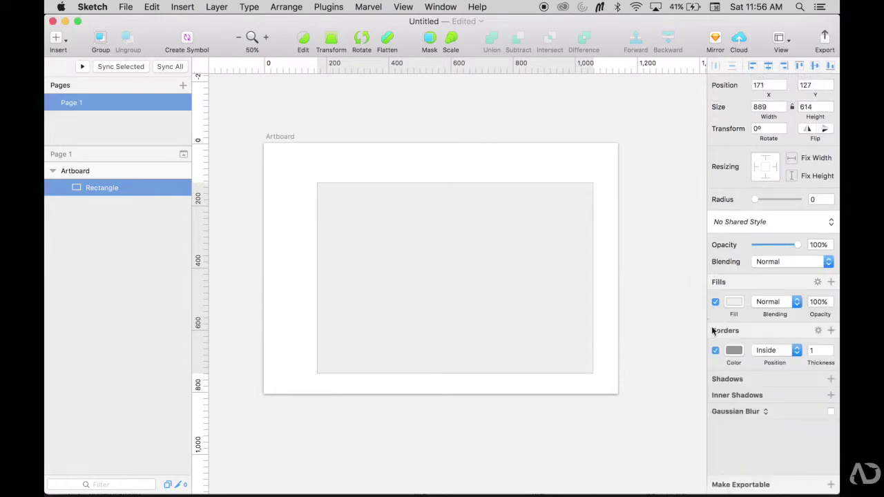
Remove the rectangle's border and move it to about X 151, Y 117
left_click(715, 351)
left_click(670, 297)
left_click_drag(525, 278, 519, 273)
Draw a borderless header bar across the full width of the rectangle's upper edge
key("r")
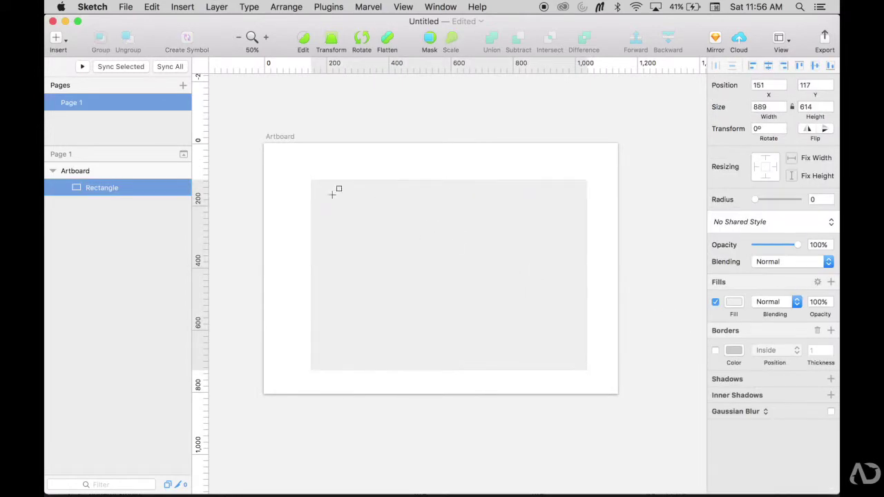
left_click_drag(311, 180, 587, 196)
left_click(716, 350)
left_click(612, 241)
Add a text layer reading "Title" and place it over the table background below the header bar
key("super+plus")
key("super+plus")
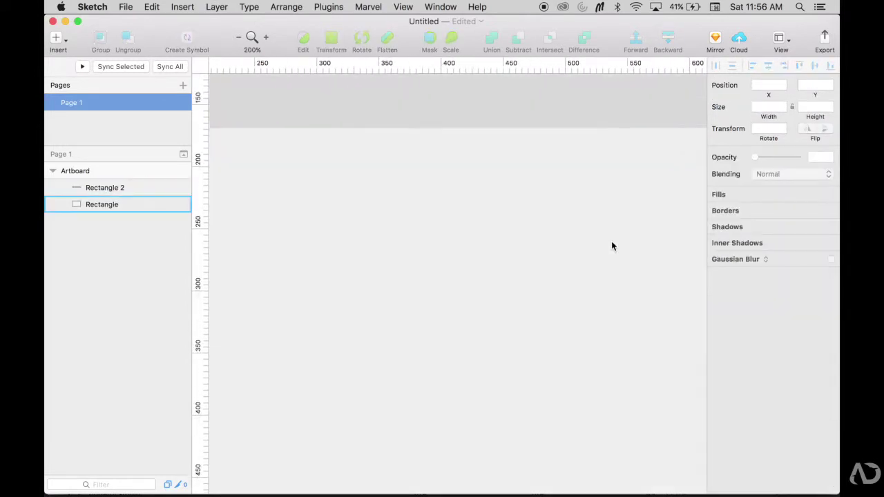
scroll(611, 241, "left", 4)
scroll(611, 241, "up", 2)
key("t")
left_click(355, 166)
type("Title")
left_click(419, 235)
left_click_drag(418, 175, 508, 329)
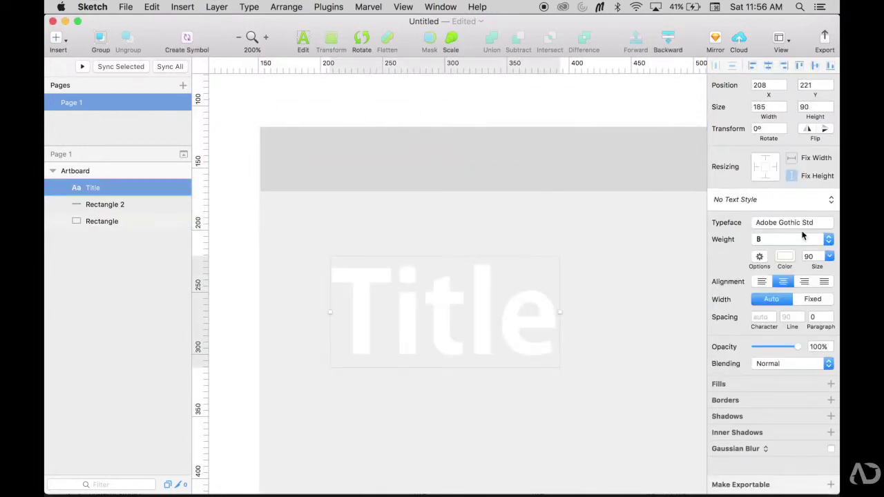
Make the Title text black and set its size to 18
left_click(785, 256)
left_click(712, 368)
left_click(812, 256)
type("18")
Move the Title text into the header bar and place a copy reading "Date" to its right
left_click_drag(444, 345, 584, 158)
double_click(577, 157)
type("Date")
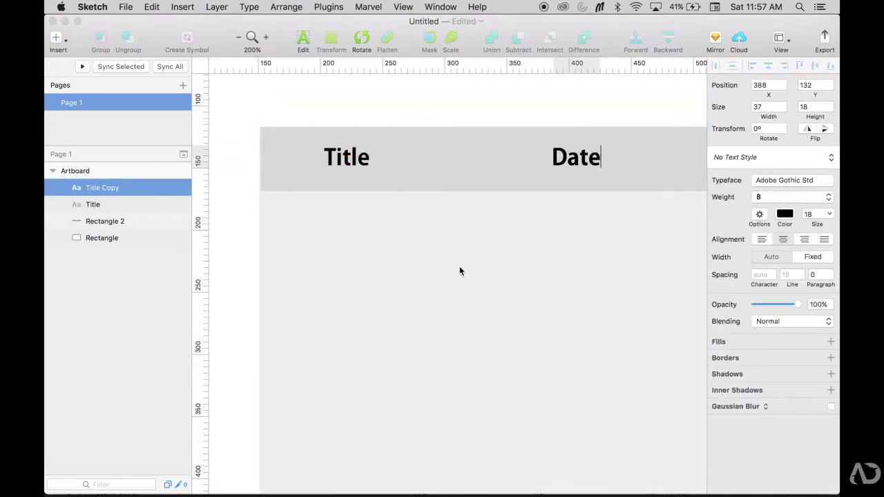
key("Escape")
Copy the Date heading further right in the header bar and change the copy's text to "Rating"
scroll(460, 268, "right", 4)
left_click_drag(341, 166, 520, 157)
double_click(519, 157)
type("Rating")
left_click(504, 301)
Copy the Rating heading further right in the header bar and change the copy's text to "Reviews"
scroll(505, 301, "right", 2)
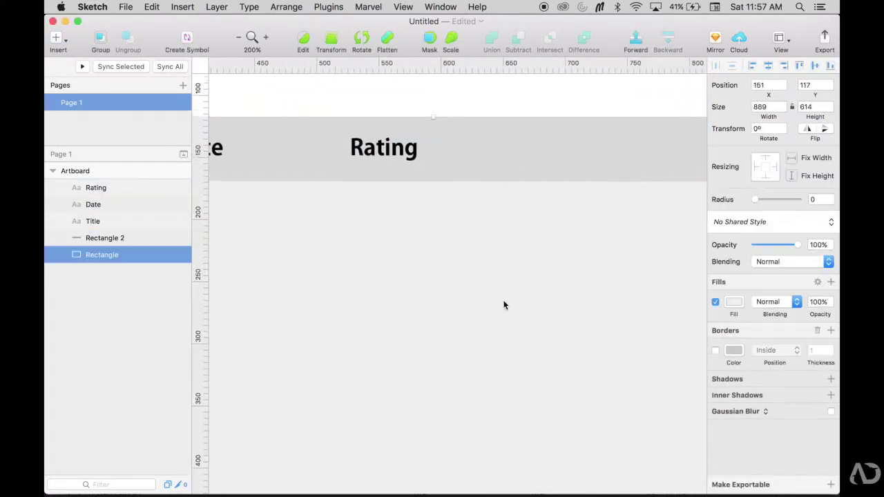
scroll(504, 305, "left", 1)
left_click(380, 149)
left_click_drag(380, 149, 565, 152)
key("Return")
type("Reviews")
left_click(565, 263)
Copy the Reviews heading further right in the header bar and change the copy's text to "Awards"
scroll(463, 163, "right", 4)
scroll(462, 166, "up", 2)
left_click_drag(335, 202, 579, 204)
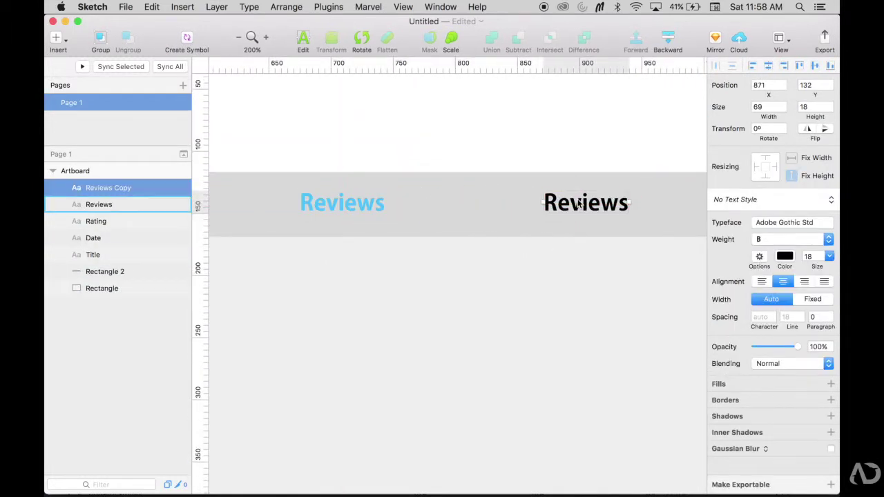
key("Return")
type("Awards")
key("Escape")
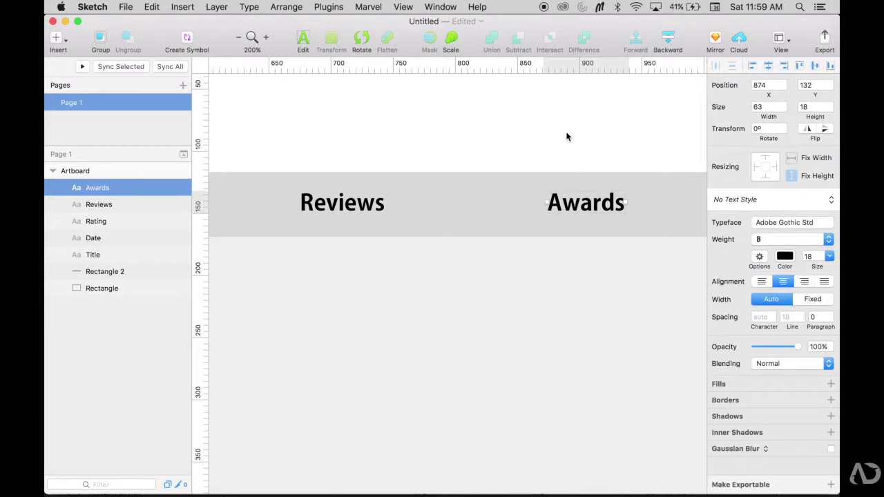
Draw a borderless 889 × 60 stripe across the table one row below the header and fill it white
key("super+minus")
key("r")
left_click_drag(190, 206, 651, 242)
left_click(714, 349)
left_click(732, 300)
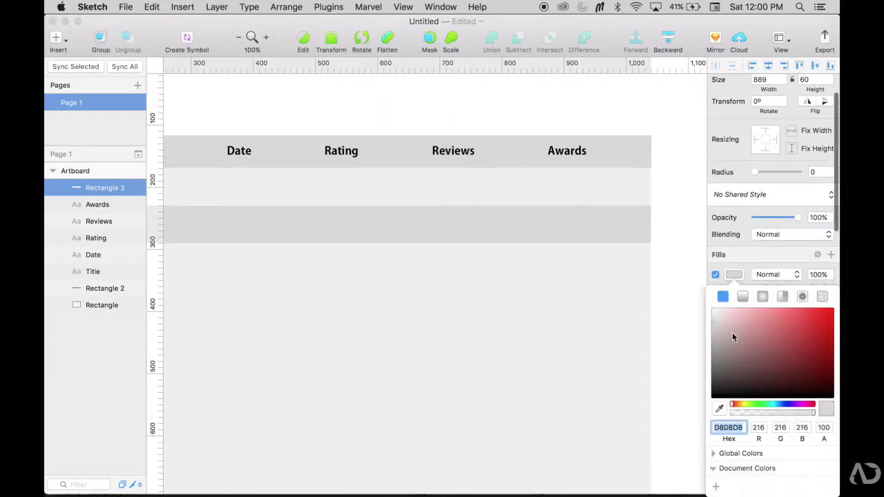
left_click(712, 309)
Duplicate the white stripe onto alternate rows to the table's lower end and group all layers as "table"
scroll(629, 247, "down", 2)
scroll(629, 246, "left", 2)
scroll(630, 248, "left", 2)
scroll(630, 247, "down", 1)
left_click(299, 157)
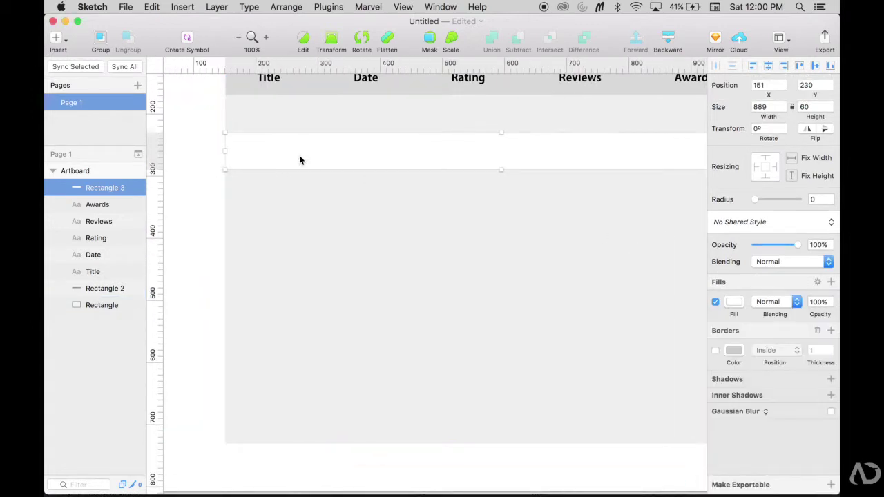
left_click_drag(421, 154, 435, 297)
left_click_drag(436, 297, 422, 448)
scroll(428, 415, "down", 2)
left_click(407, 366)
left_click_drag(407, 382, 408, 406)
key("super+a")
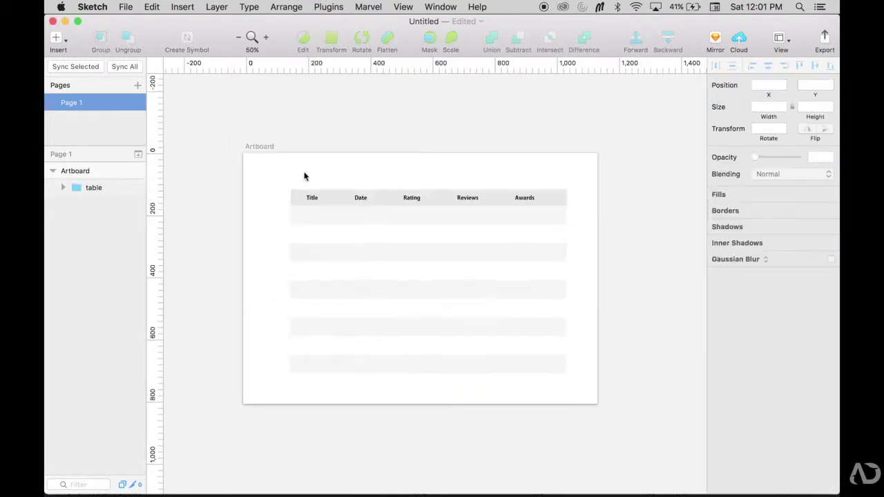
Shift the Date, Rating, Reviews and Awards headings 50 px to the right
left_click(361, 199, "super")
left_click(416, 200, "shift")
left_click(468, 201, "shift")
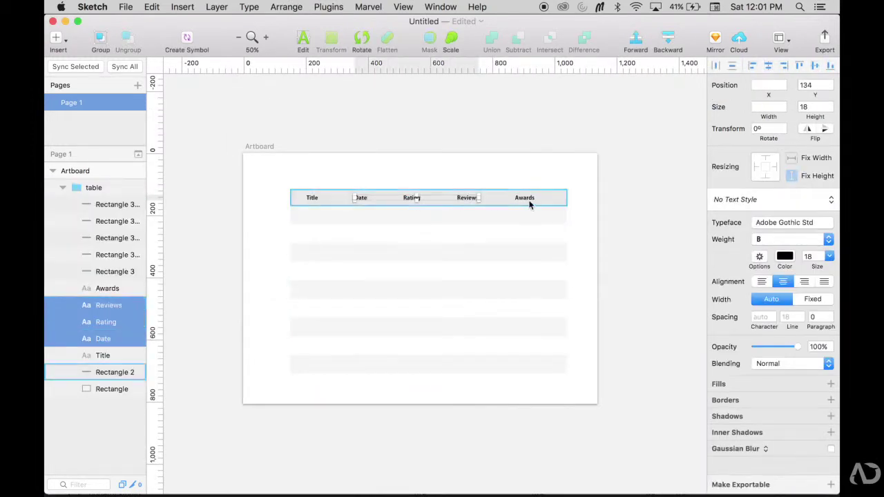
left_click(528, 199, "shift")
key("shift+Right")
key("shift+Right")
key("shift+Right")
key("shift+Right")
key("shift+Right")
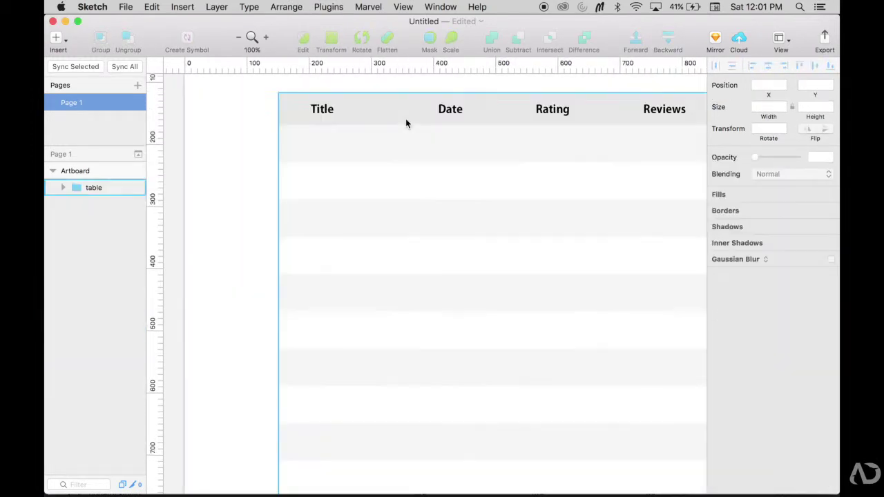
Add a text layer reading "Title 1" in the first row under the Title heading
scroll(406, 118, "left", 1)
key("t")
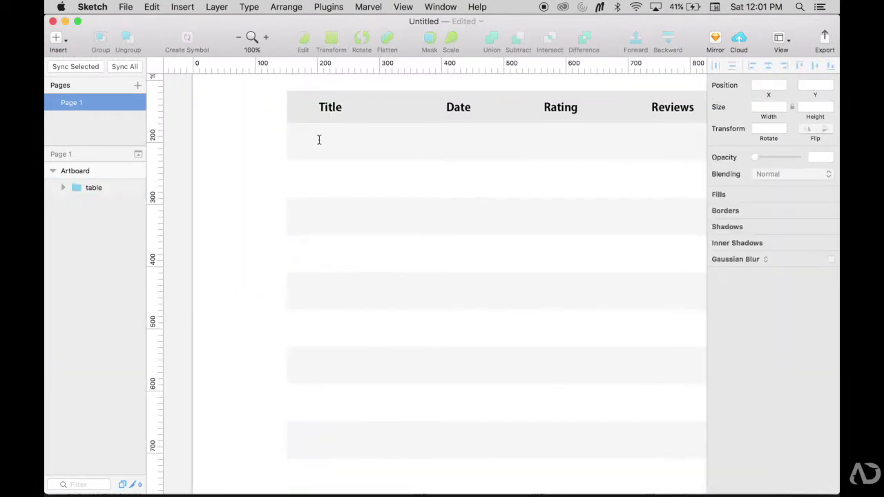
left_click(319, 140)
type("Title 1")
left_click(265, 171)
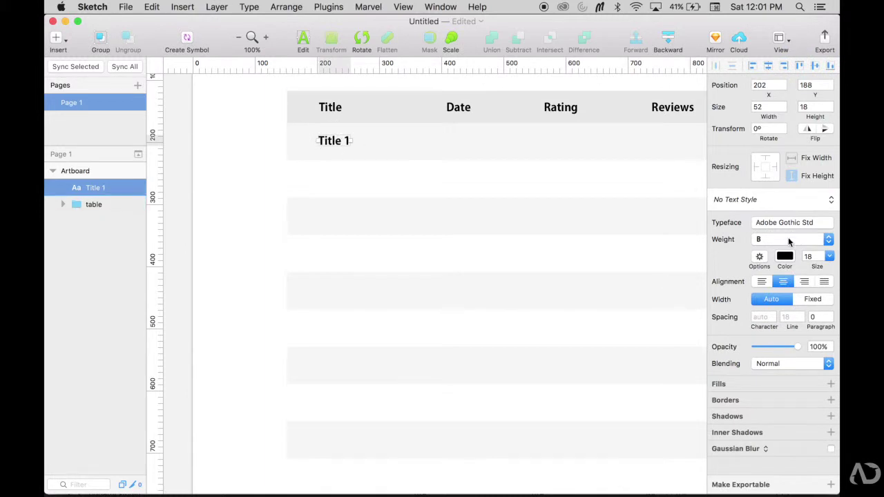
Set the Title 1 text to the Lato typeface in Regular weight
left_click(790, 223)
scroll(767, 324, "down", 3)
type("lato")
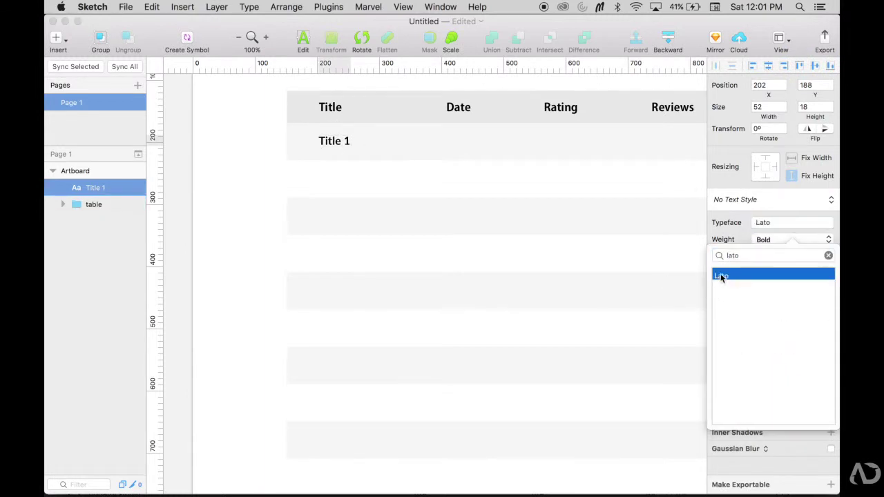
left_click(805, 241)
left_click(805, 180)
Set all five header texts, from Title to Awards, to the Lato typeface in Bold weight
scroll(452, 185, "up", 2)
scroll(452, 185, "right", 2)
double_click(258, 179)
left_click(391, 180, "shift")
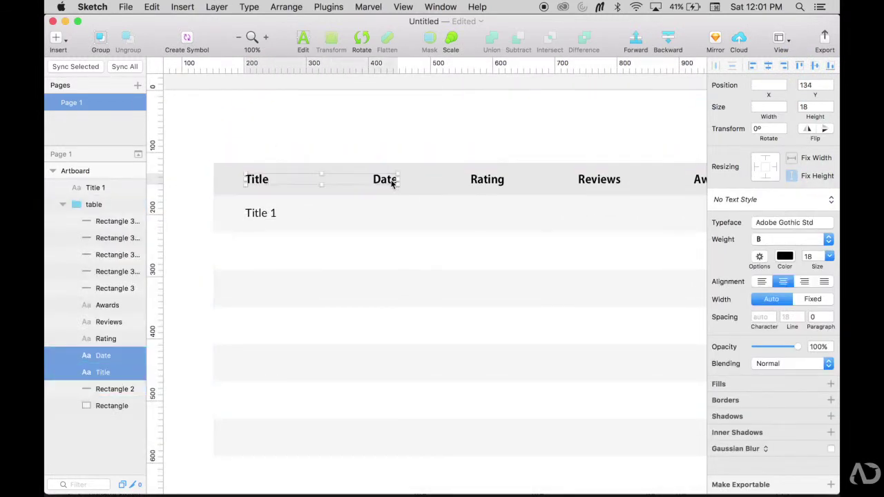
scroll(391, 183, "right", 4)
left_click(365, 178, "shift")
left_click(478, 178, "shift")
left_click(592, 178, "shift")
left_click(789, 223)
type("lato")
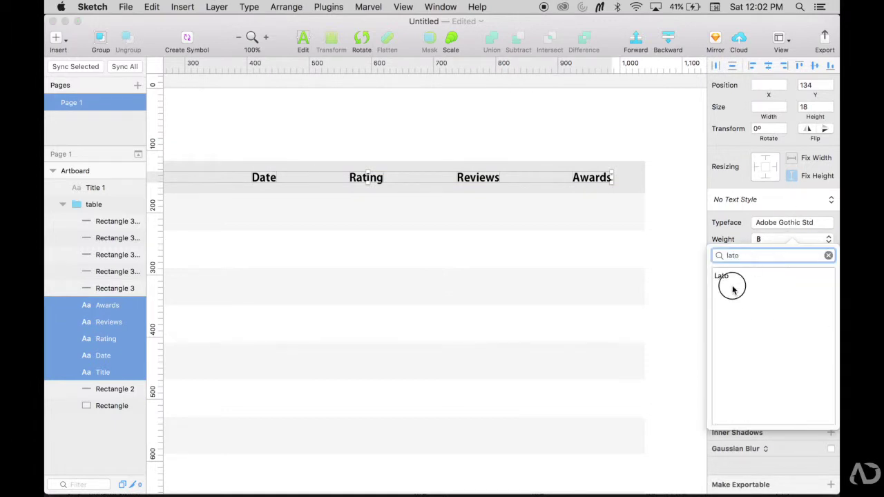
left_click(721, 277)
left_click(794, 239)
left_click(794, 239)
Copy the Title 1 text under the Date heading and change the copy to "3/1/1997"
scroll(302, 200, "left", 5)
left_click(302, 200)
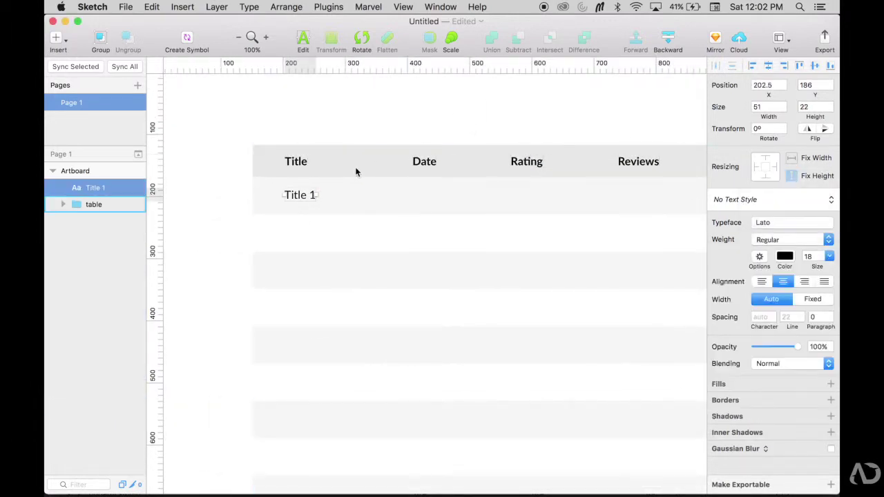
scroll(339, 180, "right", 1)
left_click_drag(308, 195, 416, 196)
double_click(415, 196)
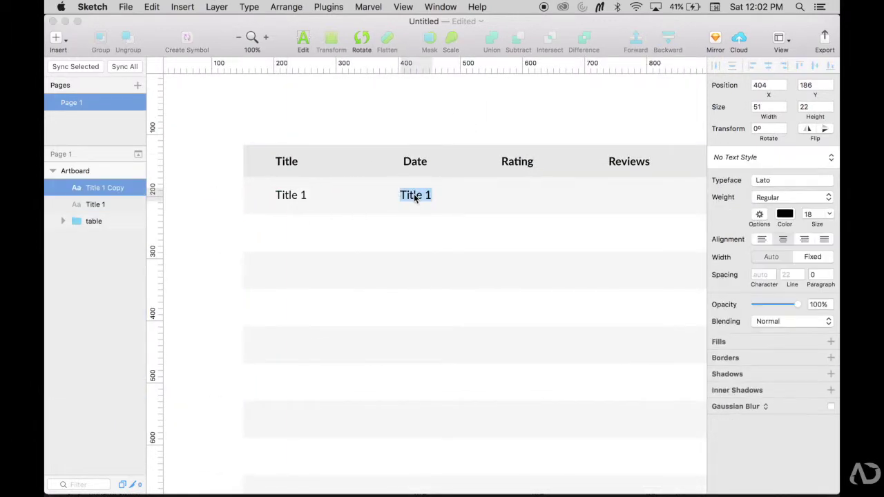
type("3/1/1997")
left_click(425, 277)
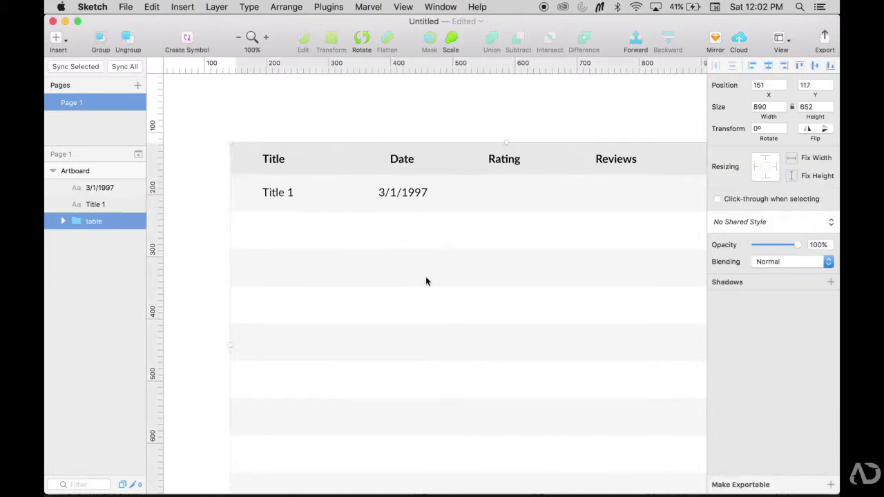
Copy the date text under the Rating heading and change the copy to "4.2"
scroll(425, 277, "right", 3)
left_click_drag(339, 191, 448, 193)
double_click(445, 191)
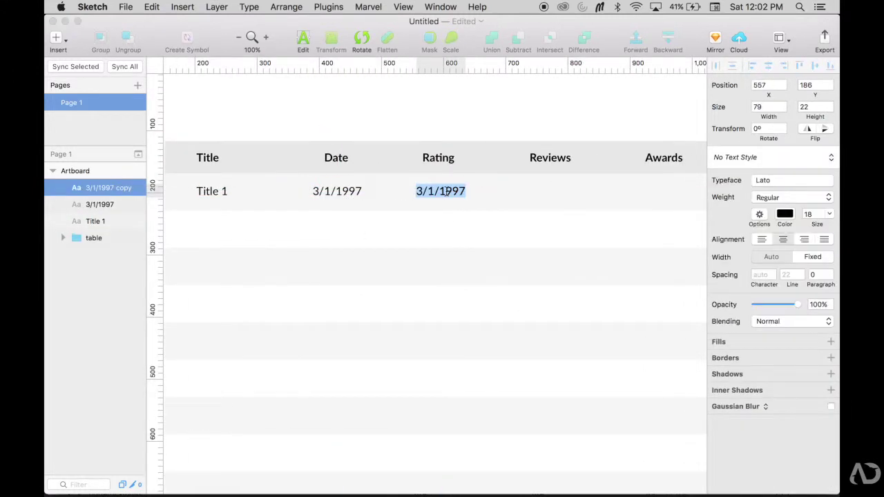
type("4.2")
key("Escape")
Copy the 4.2 text under the Reviews heading and change the copy to "101"
scroll(428, 207, "right", 3)
left_click_drag(379, 188, 488, 187)
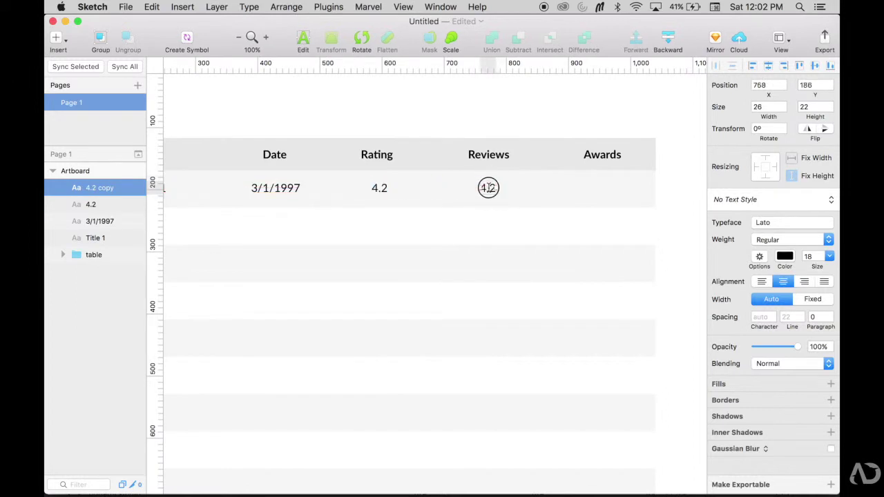
double_click(489, 187)
type("101")
key("Escape")
Copy the 101 text under the Awards heading and change the copy to "Best Picture"
scroll(518, 246, "right", 3)
left_click_drag(428, 188, 549, 186)
double_click(545, 186)
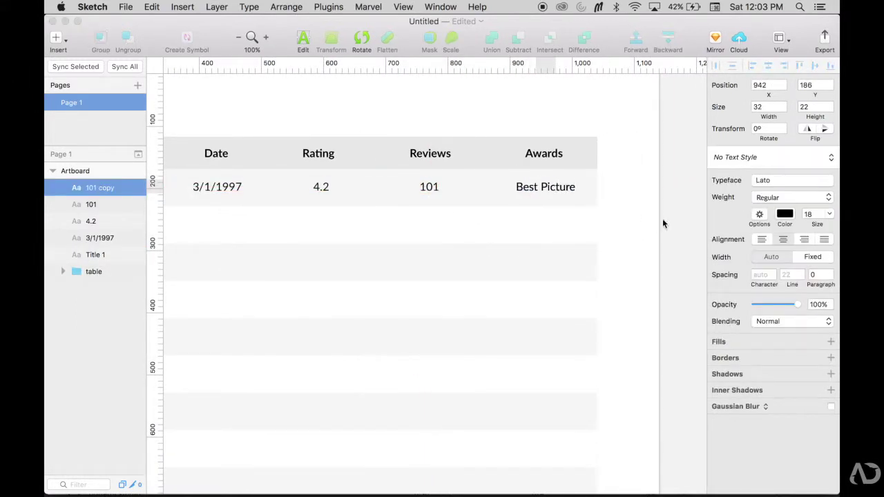
key("Escape")
Set the font size of all five texts in the first row to 16
key("super+minus")
scroll(662, 223, "left", 1)
key("super+0")
scroll(607, 202, "left", 2)
left_click(519, 181, "shift")
scroll(497, 178, "left", 3)
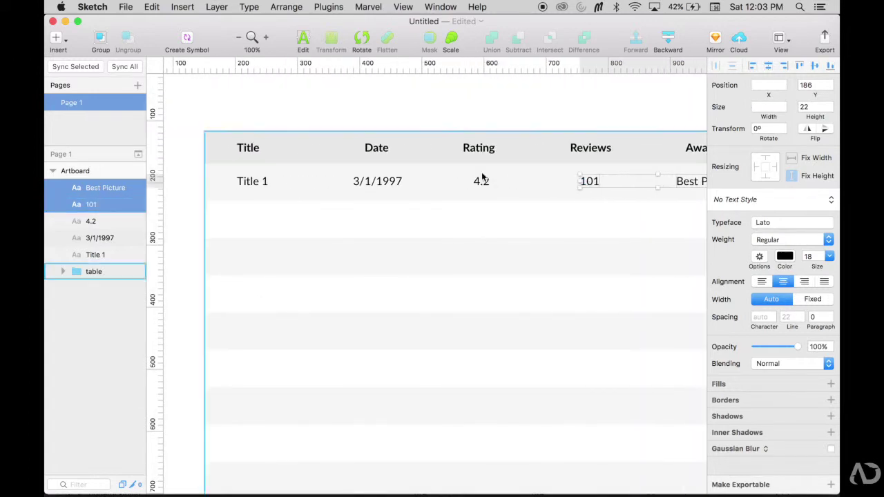
left_click(481, 181, "shift")
left_click(377, 181, "shift")
left_click(252, 181, "shift")
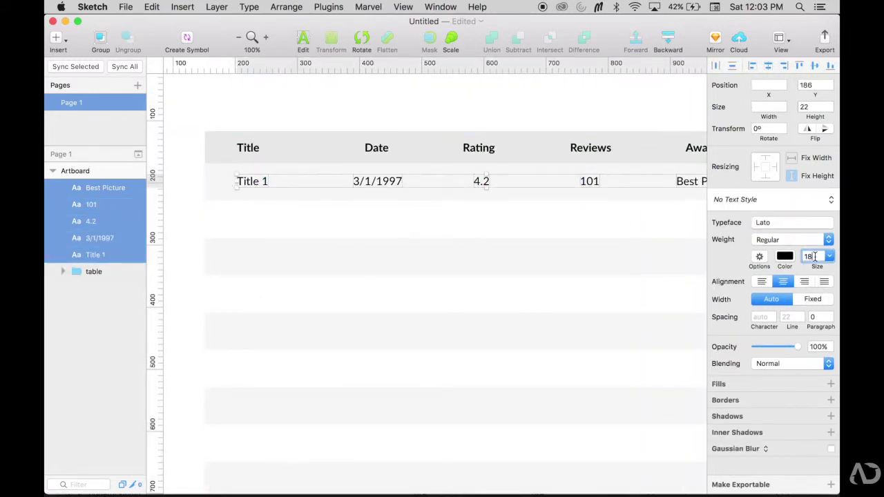
key("Down")
key("Down")
Colour the first row's texts dark grey 303030 and save their formatting as a shared text style named "Body"
left_click(781, 258)
left_click_drag(735, 331, 681, 355)
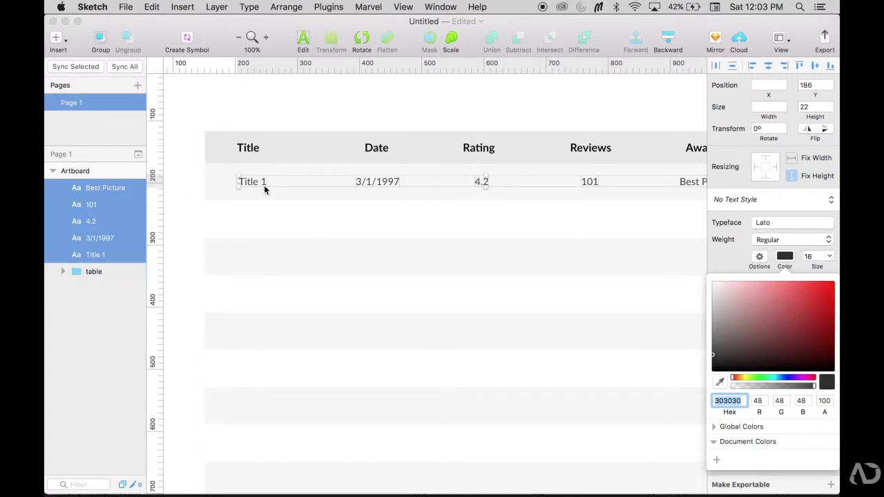
left_click(773, 199)
left_click(759, 214)
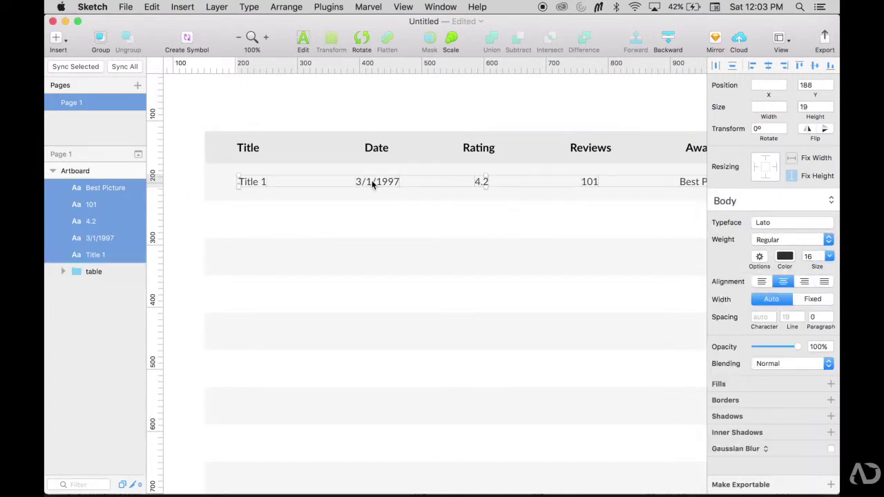
Duplicate the first row's texts down the table as grouped copies until all ten rows are filled
left_click_drag(369, 181, 371, 406)
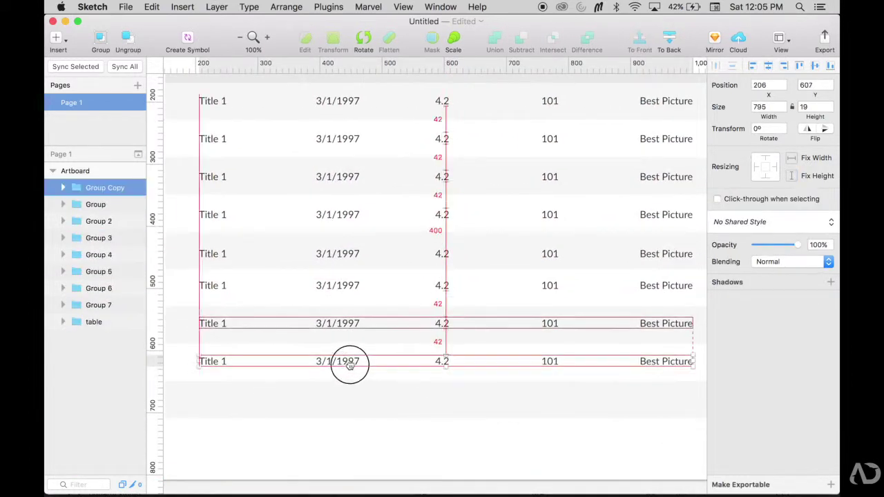
left_click_drag(347, 367, 353, 409)
key("super+minus")
left_click(376, 236, "shift")
left_click(379, 254, "shift")
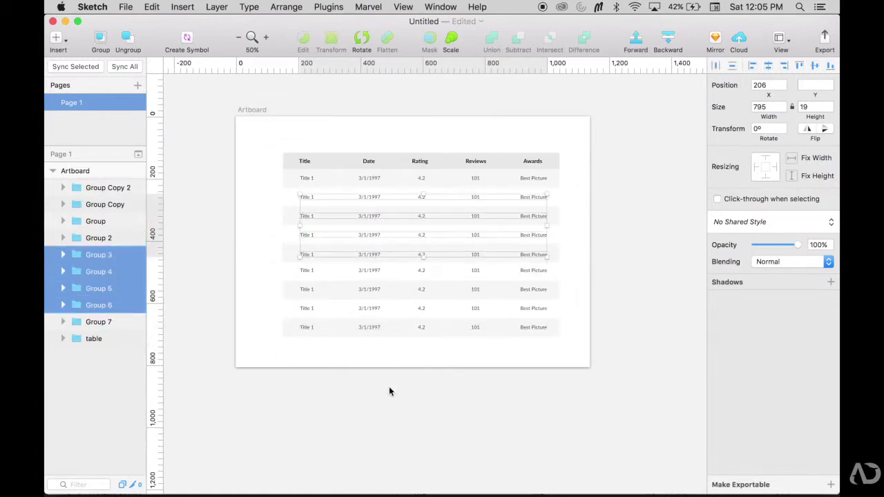
left_click(389, 391)
key("super+plus")
scroll(380, 361, "left", 3)
left_click(387, 373)
left_click_drag(387, 373, 387, 410)
scroll(373, 366, "up", 3)
scroll(373, 366, "right", 1)
Even out the row spacing by nudging the fifth row's texts up 2 px and the sixth row's down 8 px
left_click(371, 161)
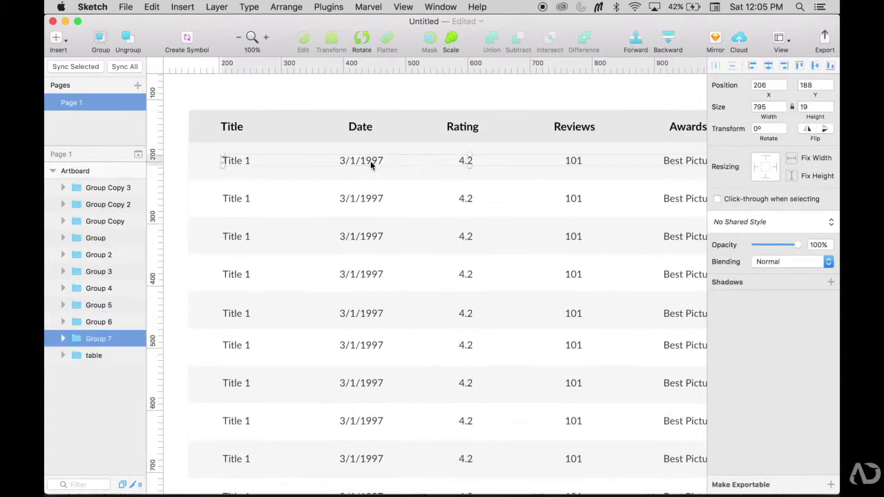
left_click(364, 200)
left_click(366, 237)
left_click(368, 275)
key("Up")
key("Up")
left_click(369, 345)
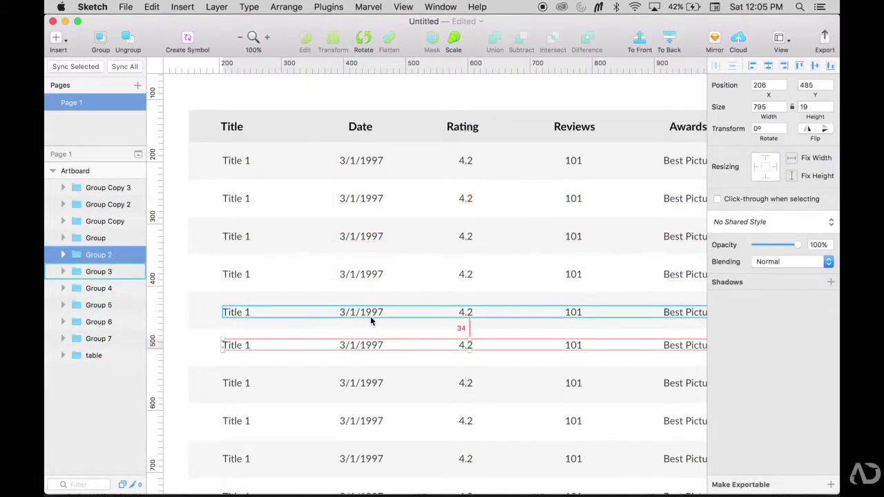
key("Down")
key("Down")
key("Down")
key("Down")
key("Down")
key("Down")
key("Down")
key("Down")
Nudge the seventh row's text group down 8 px to match the spacing above it
scroll(362, 382, "down", 1)
left_click(363, 366)
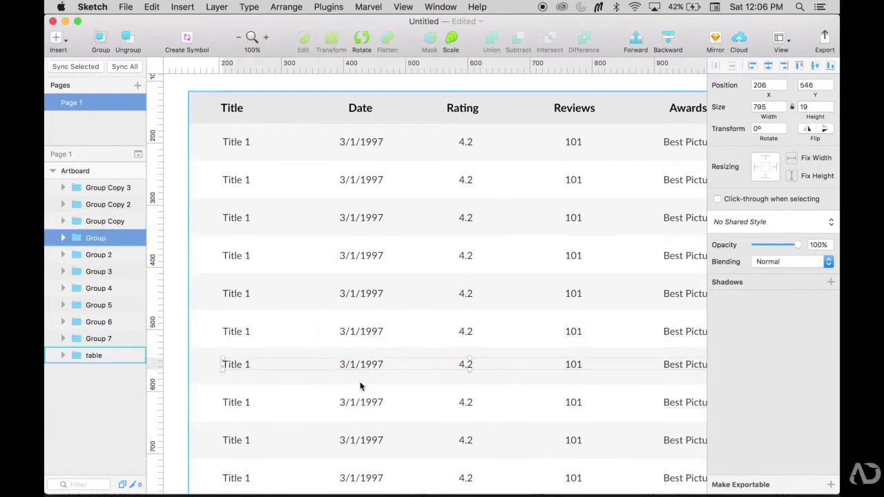
scroll(339, 384, "down", 2)
key("Down")
key("Down")
key("Down")
key("Down")
key("Down")
key("Down")
key("Down")
key("Down")
Lock the large background Rectangle layer inside the table group
double_click(418, 319)
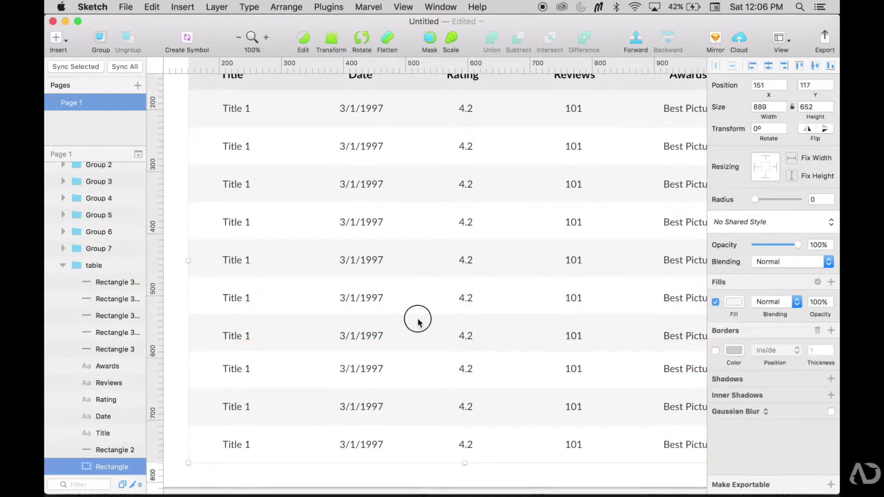
double_click(417, 319)
scroll(417, 319, "right", 1)
left_click(339, 370)
scroll(339, 371, "left", 3)
scroll(340, 371, "down", 1)
left_click(127, 467)
right_click(95, 466)
left_click(134, 433)
key("super+z")
right_click(109, 467)
left_click(150, 421)
Nudge the eighth row's text group down to match the spacing of the rows above it
left_click(433, 319)
left_click(426, 353)
key("Down")
key("Down")
key("Down")
key("Down")
key("Down")
key("Down")
key("Down")
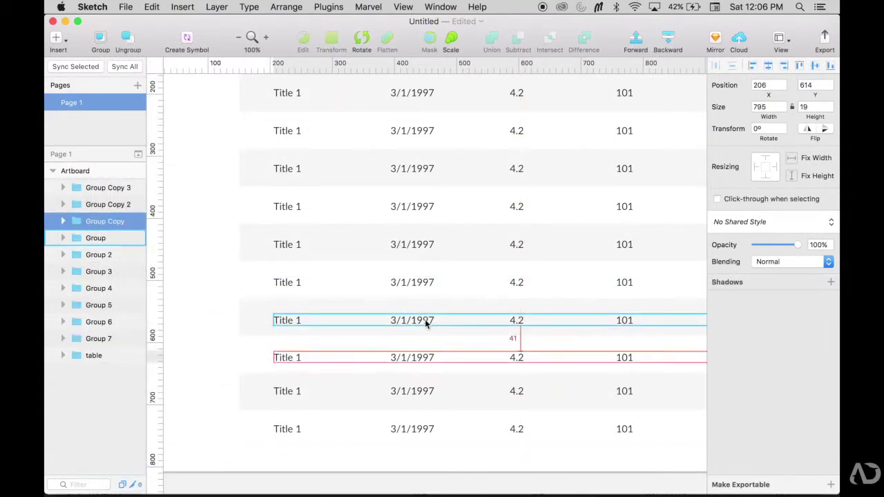
Nudge the ninth row's text group down to a Y position of 676
scroll(424, 319, "down", 1)
left_click(407, 372)
key("Down")
key("Down")
key("Down")
key("Down")
key("Down")
key("Down")
key("Down")
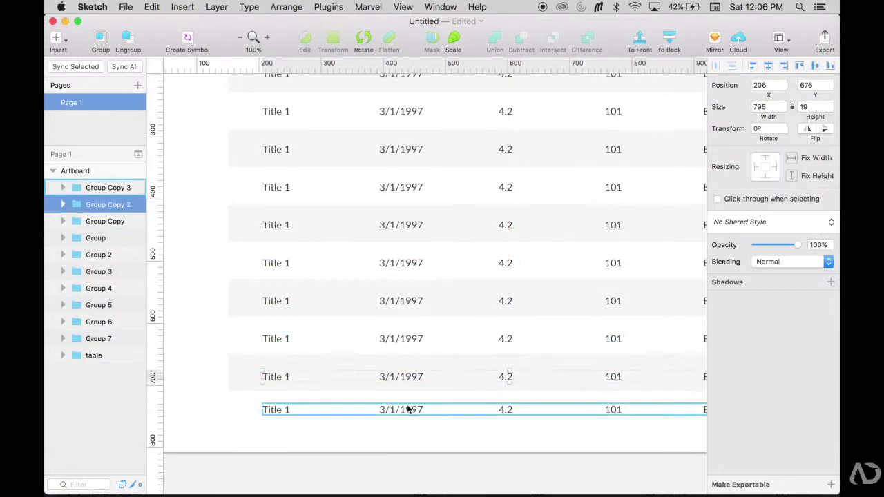
Nudge the tenth row's text group down in line with the even row spacing above it
left_click(409, 408)
key("Down")
key("Down")
key("Down")
key("Down")
key("Down")
key("Down")
scroll(474, 254, "up", 2)
scroll(475, 255, "right", 2)
Inspect the white stripe rectangles inside the table group and measure their distances within the table
key("Escape")
left_click(63, 355)
scroll(95, 408, "down", 3)
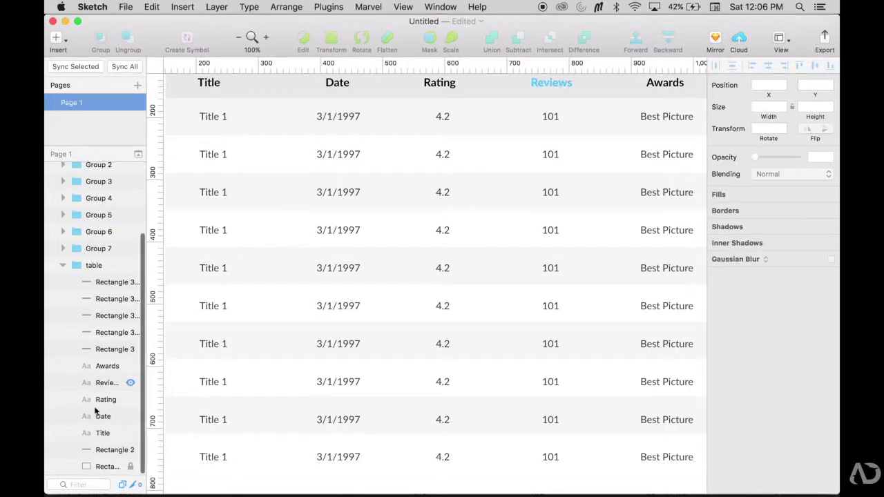
left_click(108, 315)
key("alt")
left_click(294, 230, "alt")
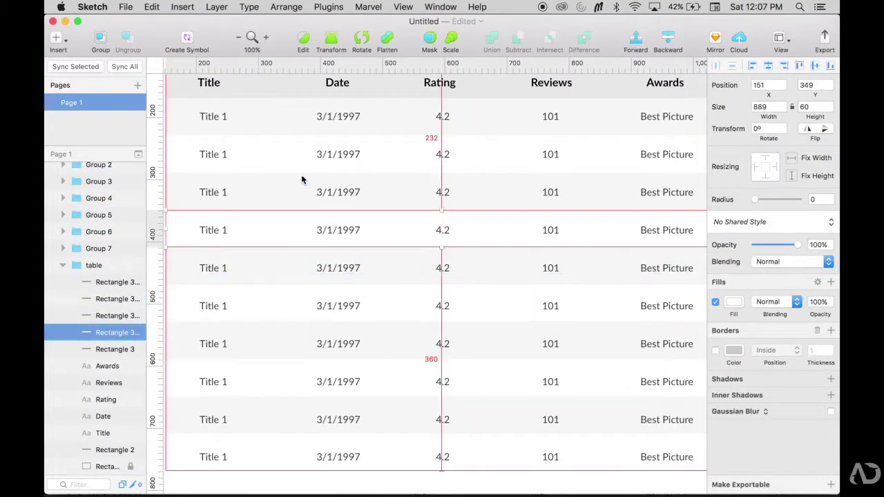
left_click(299, 157, "alt")
left_click(300, 230, "alt")
left_click(301, 303)
left_click(304, 380)
scroll(258, 184, "up", 2)
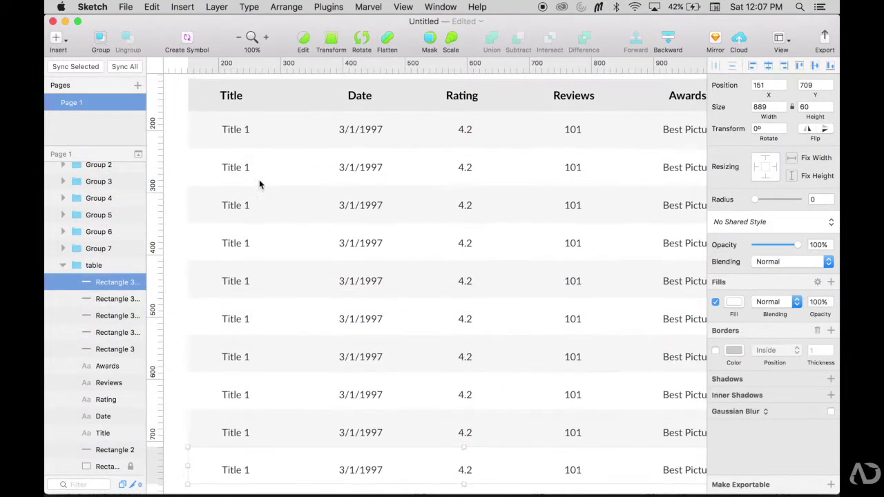
left_click(251, 115)
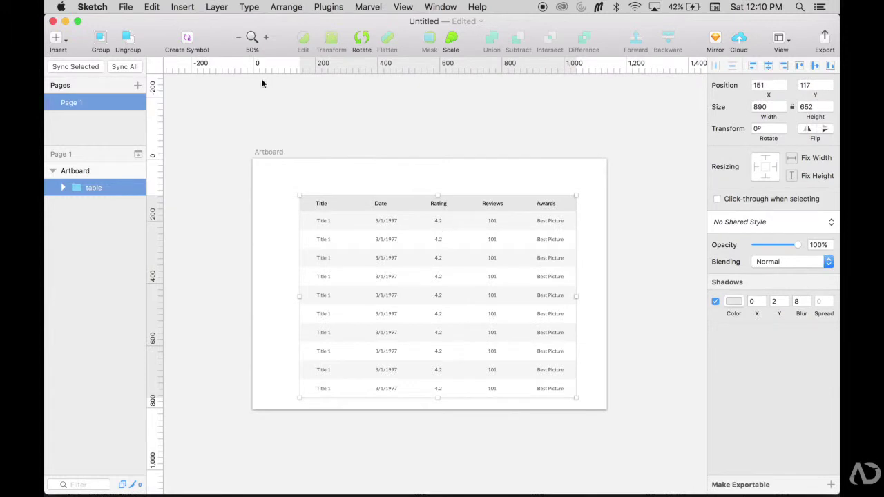
Create a symbol named "table" from the table group and send it to the Symbols page
left_click(186, 36)
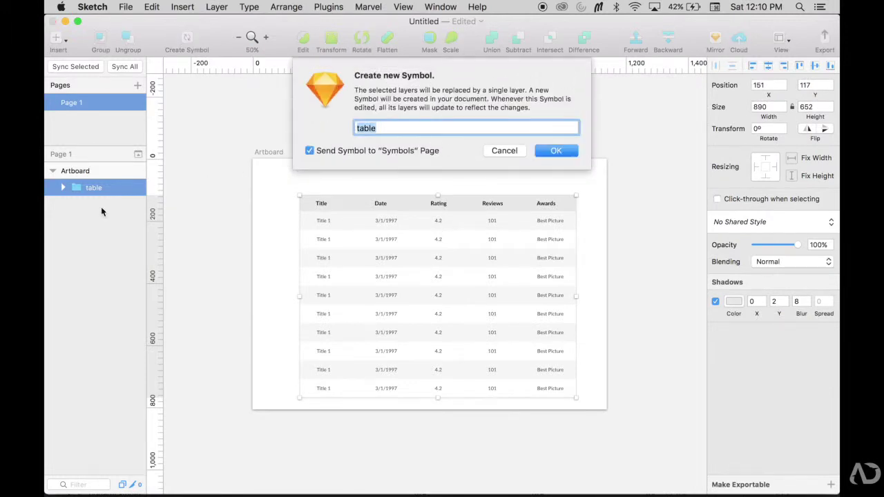
left_click(555, 151)
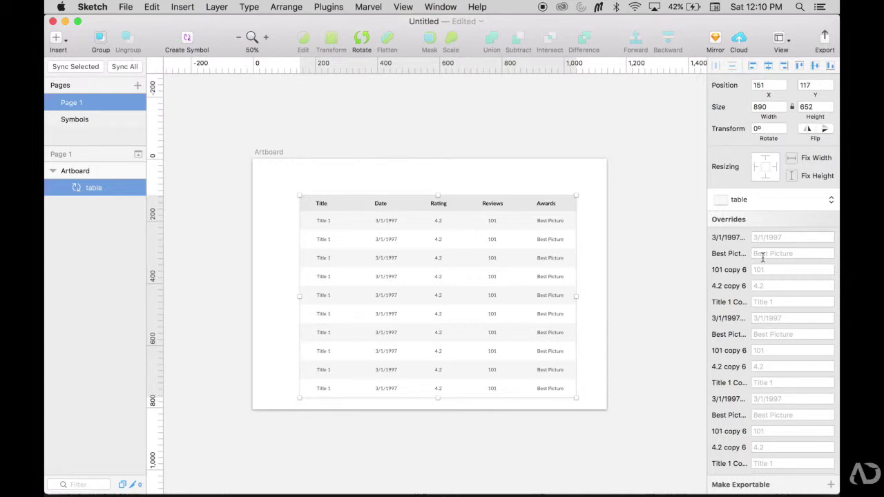
Look through the table symbol's text overrides and override the ninth row's award with "Best Actress"
scroll(756, 304, "down", 10)
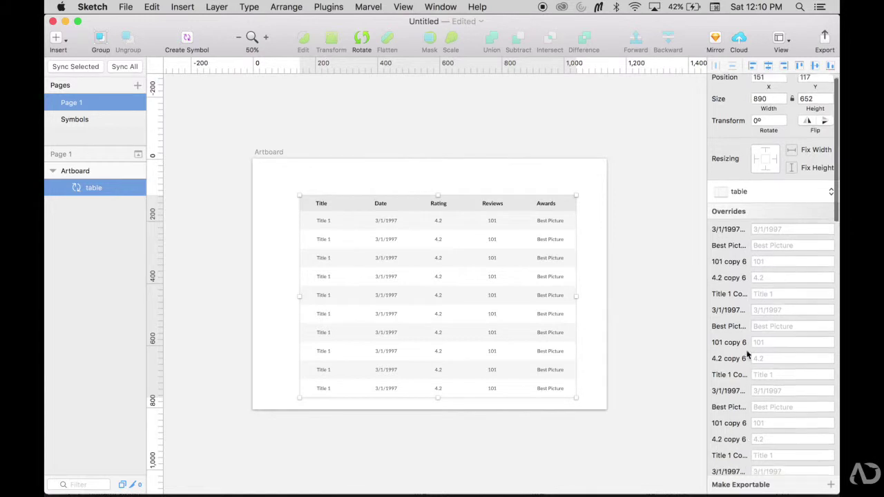
scroll(746, 354, "down", 10)
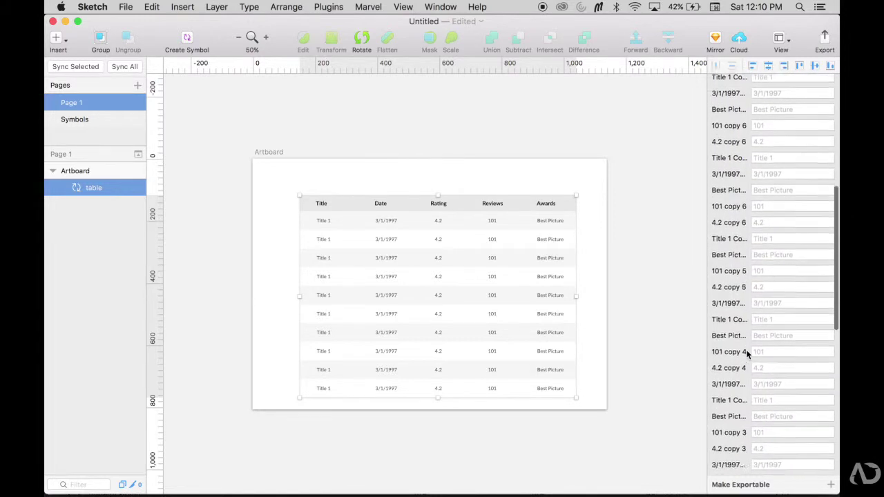
scroll(747, 354, "down", 5)
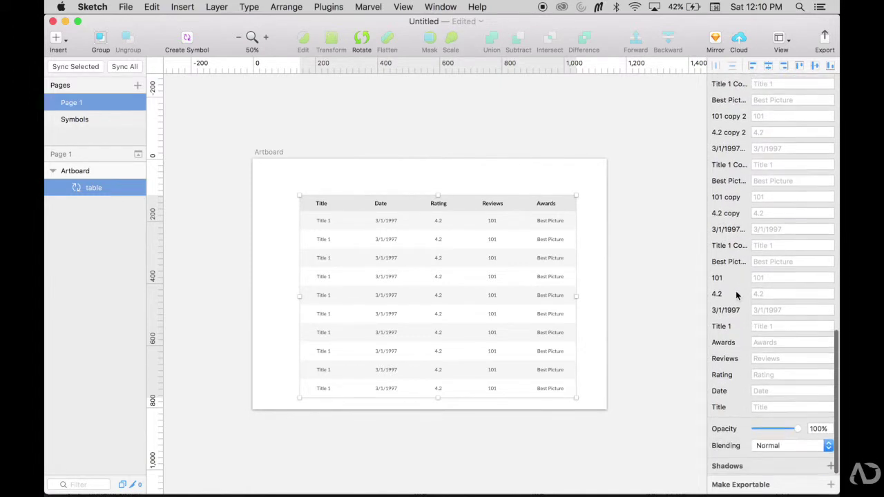
scroll(749, 246, "up", 10)
scroll(752, 245, "up", 2)
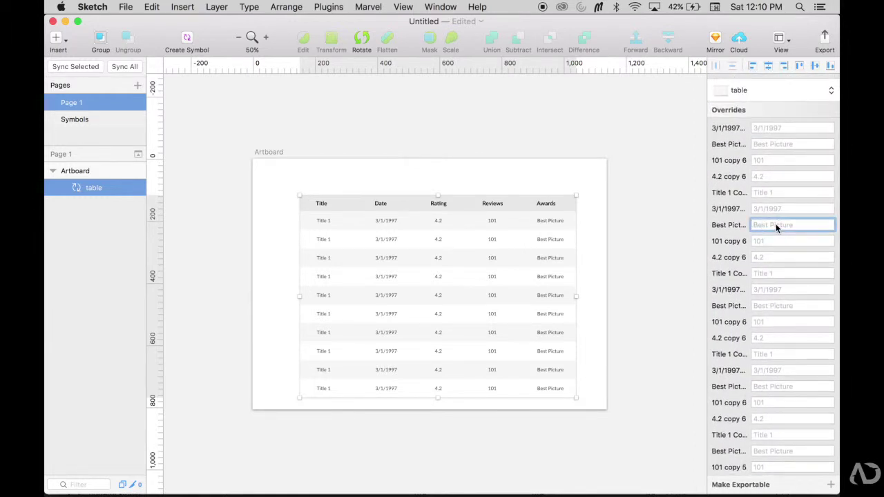
type("Best Actress")
key("Return")
left_click(676, 256)
scroll(560, 295, "down", 1)
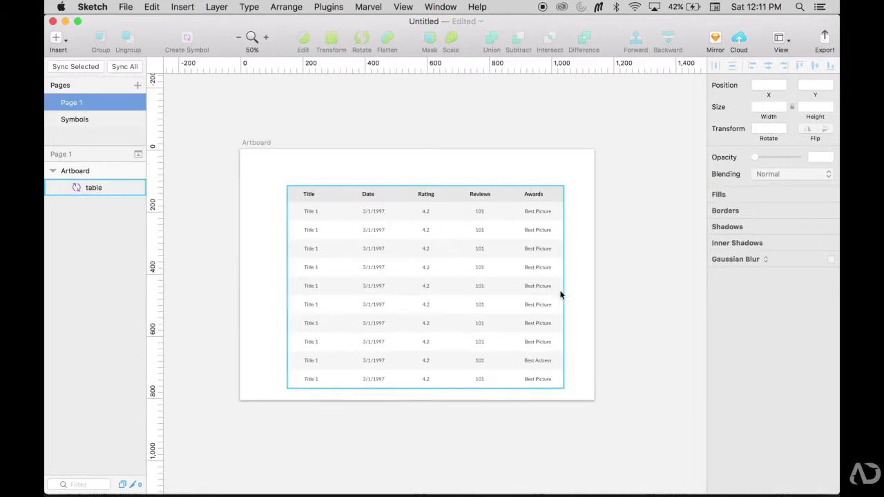
Clear the ninth row's award override on the table symbol
left_click(550, 360)
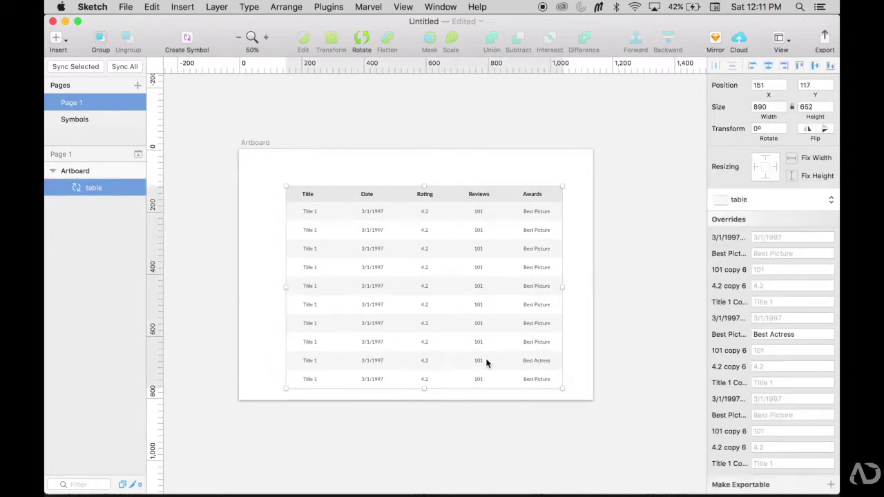
left_click(782, 333)
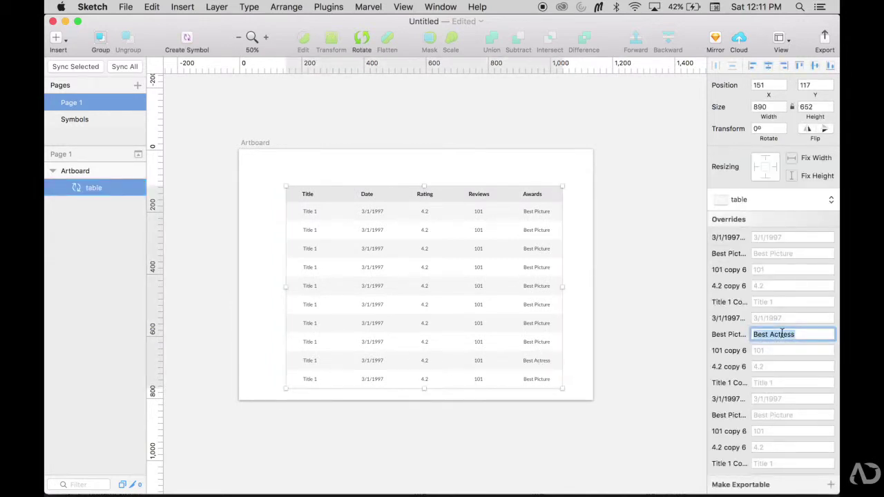
left_click(695, 333)
left_click(542, 275)
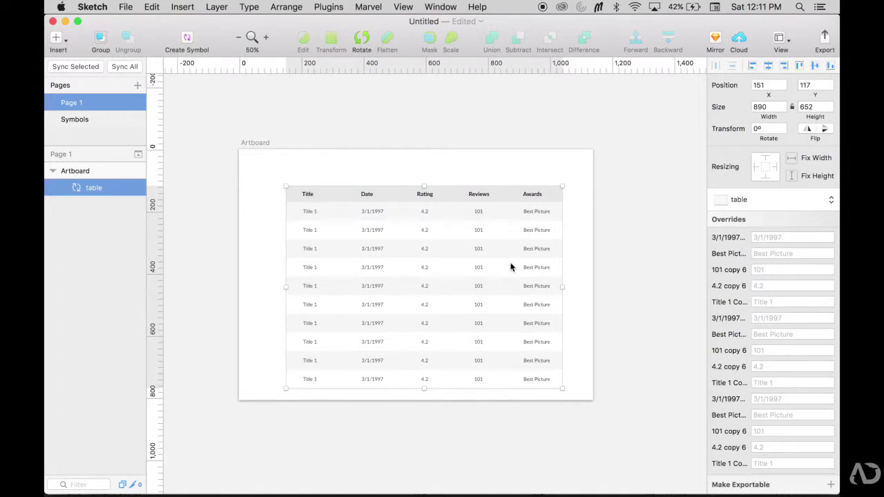
Open the table symbol's master for editing and expand its table group to review the layer order
double_click(511, 267)
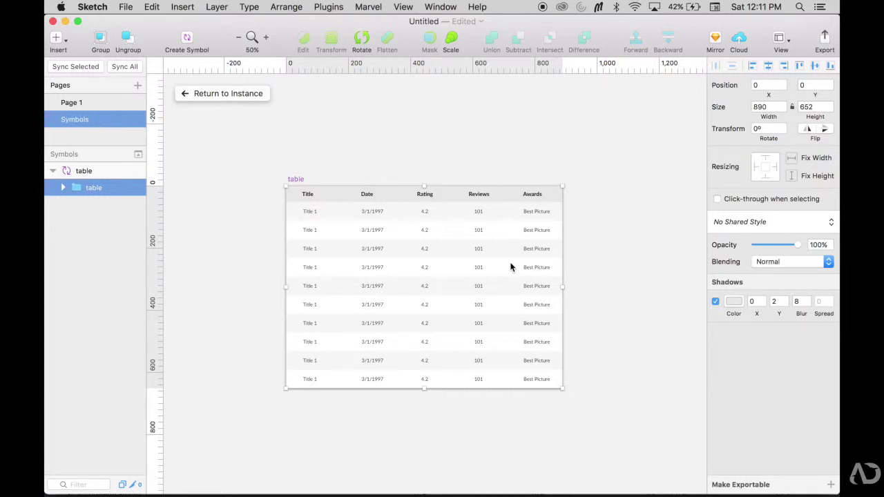
left_click(62, 188)
scroll(94, 387, "down", 3)
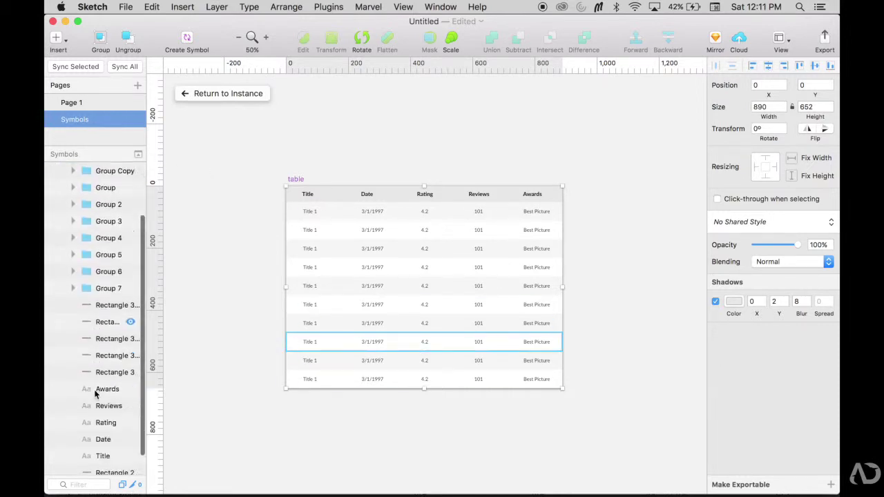
scroll(95, 392, "up", 3)
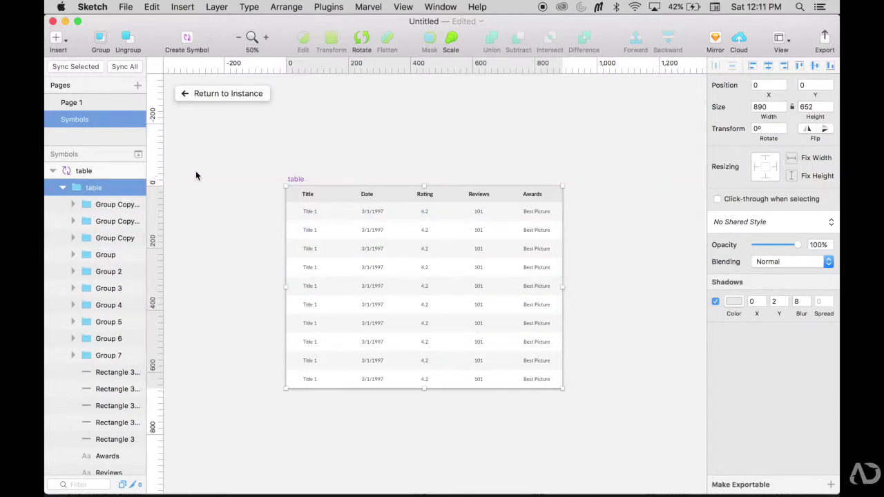
Move the five heading text layers, Title through Awards, above all row groups inside the table group
key("super+0")
double_click(272, 146)
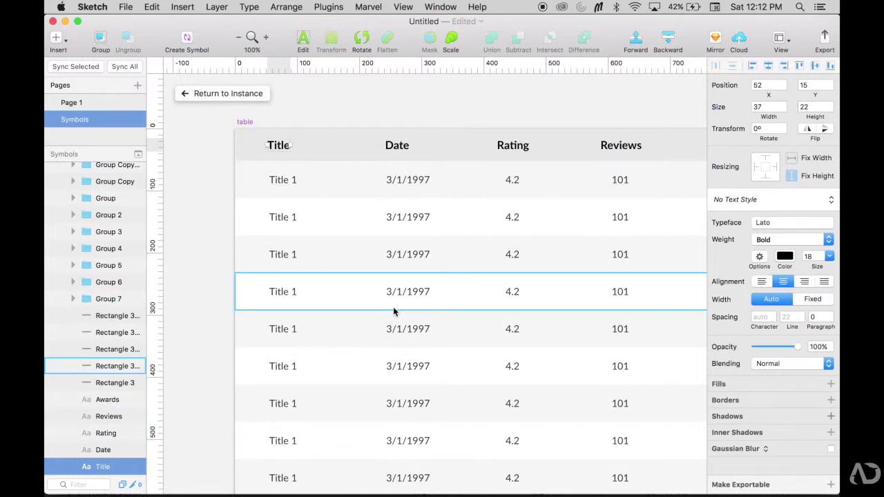
left_click(127, 400, "shift")
left_click_drag(110, 420, 96, 192)
left_click(172, 251)
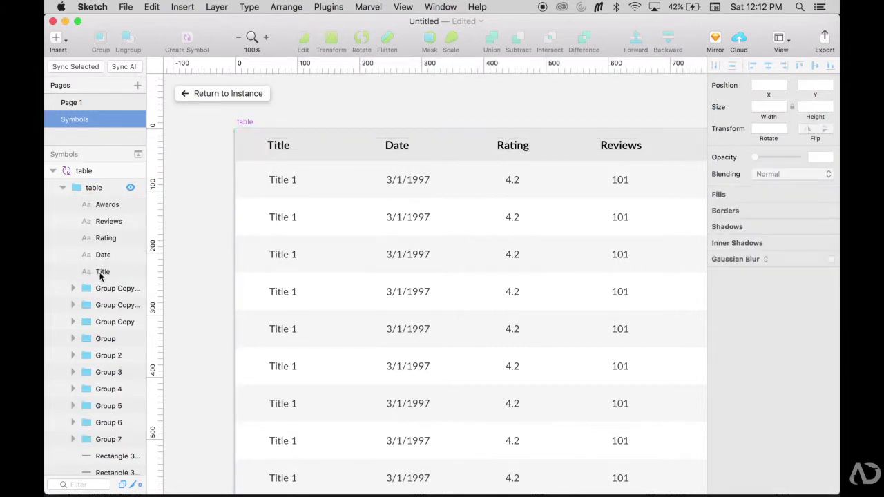
Reorder the heading text layers from first to last as Title, Date, Rating, Reviews, Awards
left_click_drag(101, 275, 96, 196)
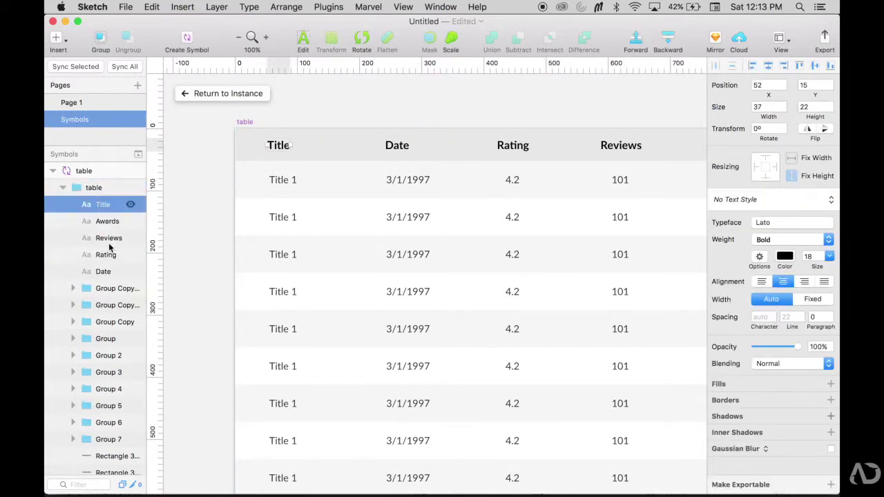
left_click_drag(103, 271, 106, 247)
left_click(189, 239)
Rename the text groups of the first seven table rows, in order, as "Row 1" through "Row 7"
left_click(114, 288)
scroll(280, 191, "right", 1)
left_click(275, 180)
key("super+r")
type("R")
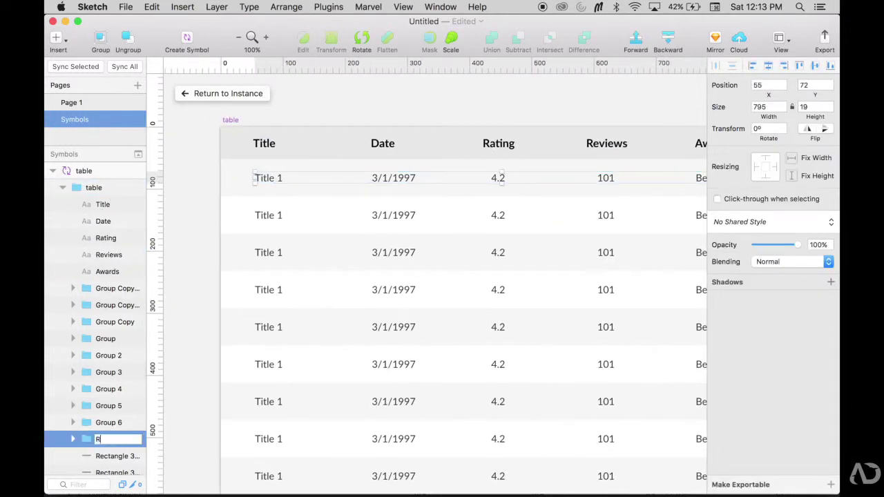
type("ow 1")
key("shift+Tab")
type("Row 2")
key("shift+Tab")
type("Row 3")
key("shift+Tab")
type("Row 4")
key("shift+Tab")
type("Row 5")
key("shift+Tab")
type("Row 6")
key("shift+Tab")
type("Row 7")
key("Return")
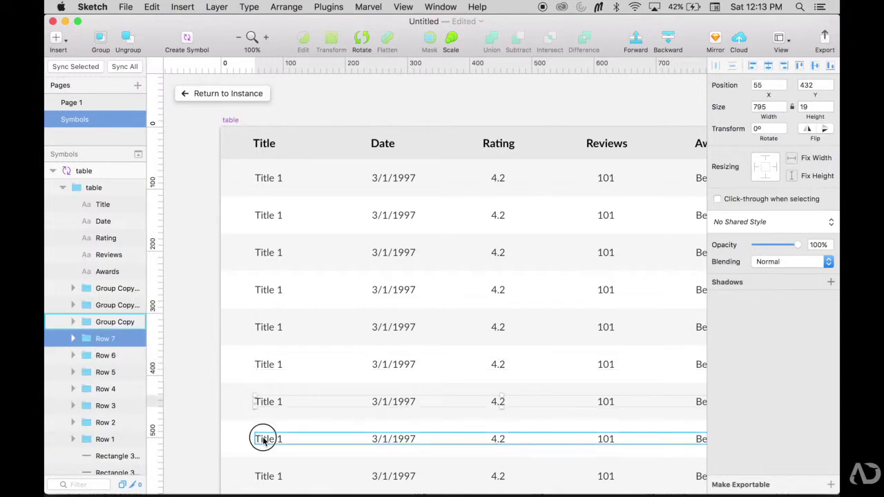
Rename the eighth and ninth rows' text groups "Row 8" and the tenth row's group "Row 9"
left_click(263, 439)
type("Row 8")
left_click(278, 476)
type("Row 8")
scroll(278, 311, "down", 2)
left_click(267, 451)
type("Row 9")
Reorder the row groups beneath the heading layers in ascending order from Row 1 down to Row 9
left_click(90, 439)
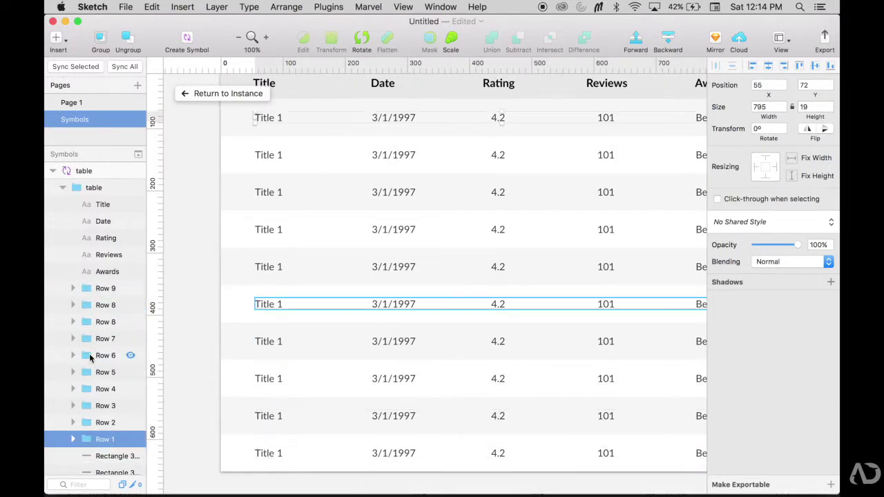
left_click_drag(89, 440, 97, 281)
left_click_drag(105, 439, 107, 297)
left_click_drag(105, 322, 86, 448)
left_click_drag(103, 338, 105, 431)
left_click_drag(104, 322, 94, 365)
left_click(73, 389)
left_click_drag(105, 389, 104, 313)
left_click_drag(104, 338, 94, 363)
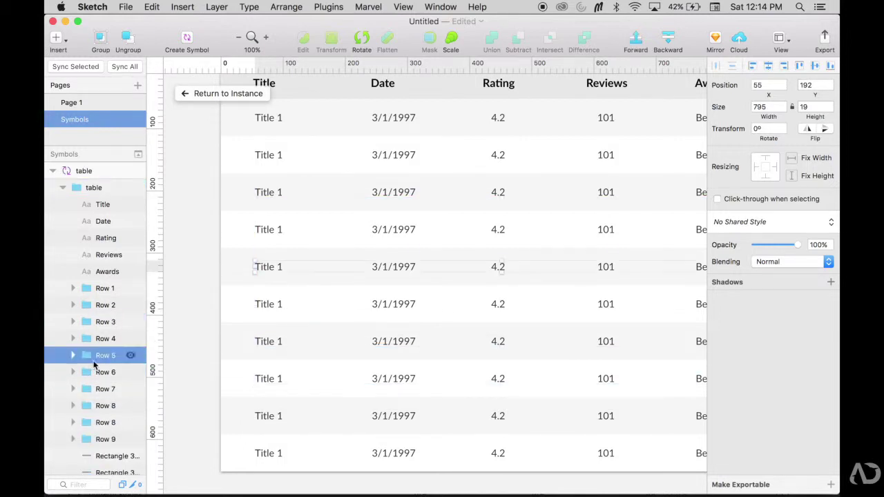
left_click(178, 342)
Group all the background rectangle layers beneath the row groups and name the group "background"
scroll(114, 373, "down", 3)
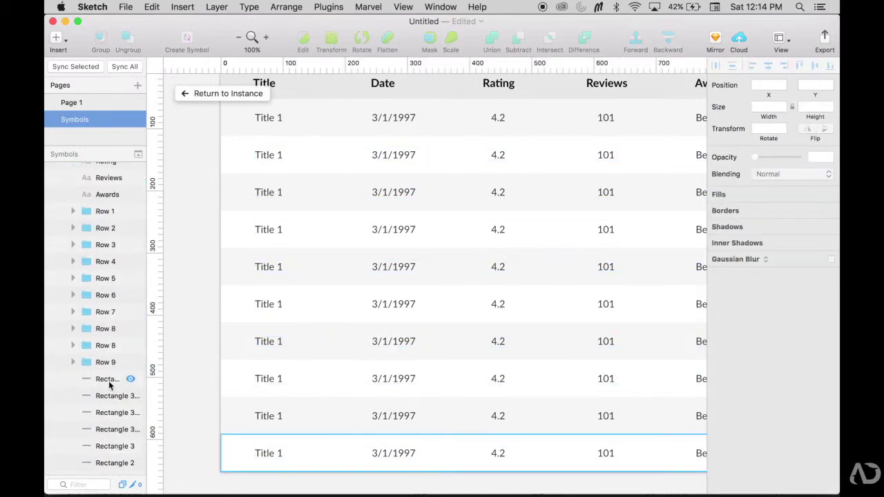
scroll(102, 456, "down", 1)
left_click(102, 466)
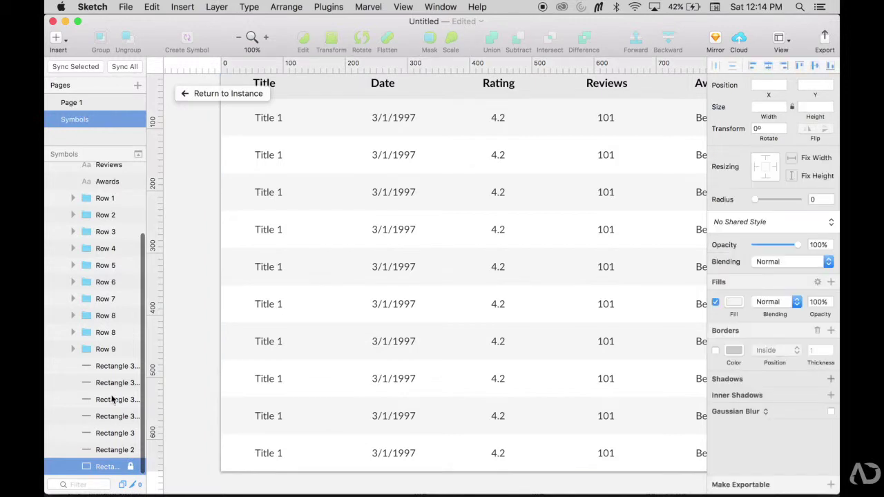
left_click(107, 368, "shift")
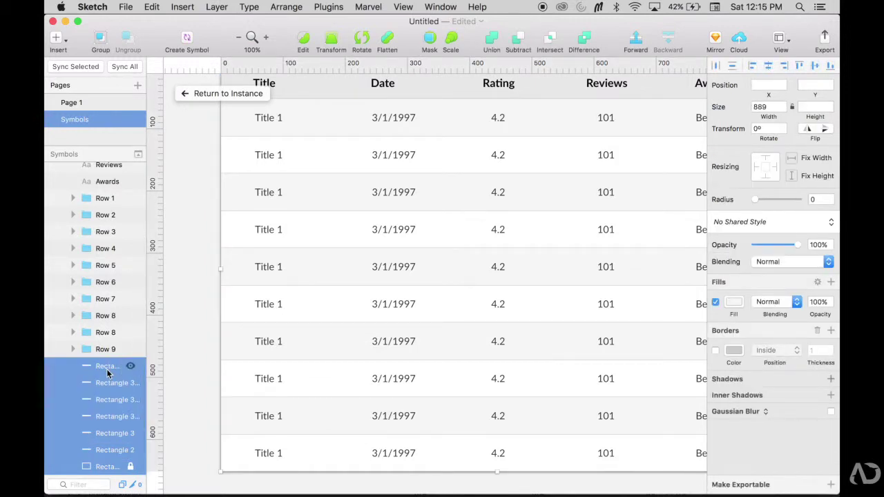
key("super+g")
type("b")
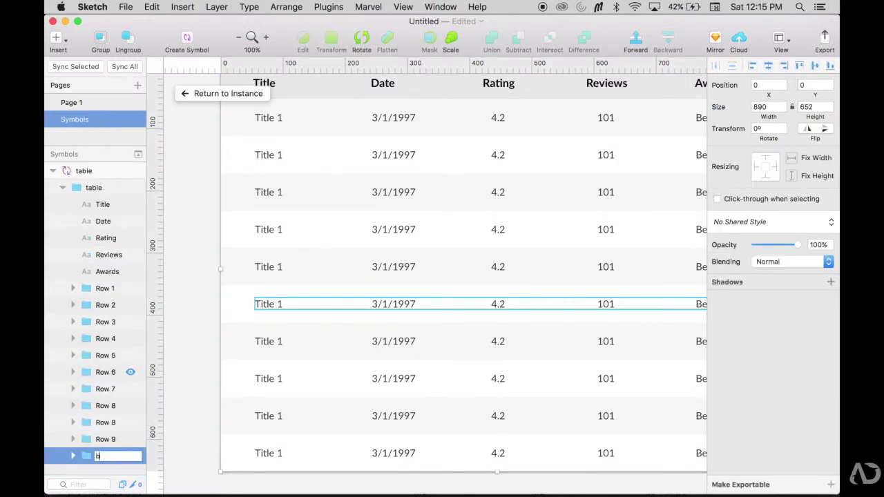
type("ackground")
key("Return")
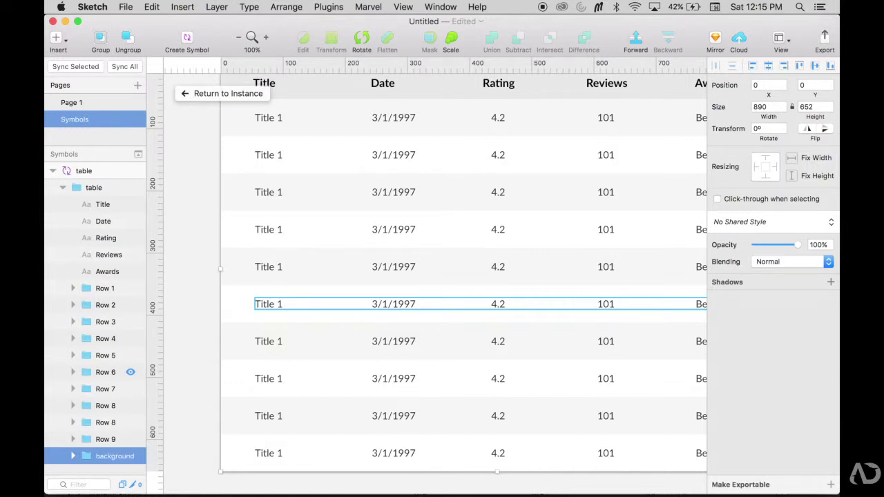
left_click(177, 320)
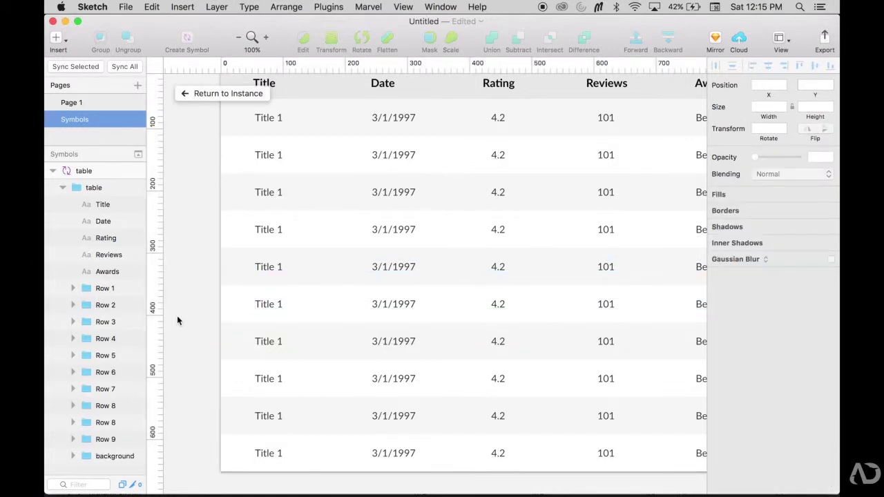
Return to the table instance and override the first row's rating with 4.0 and the second row's award with N/A
left_click(193, 94)
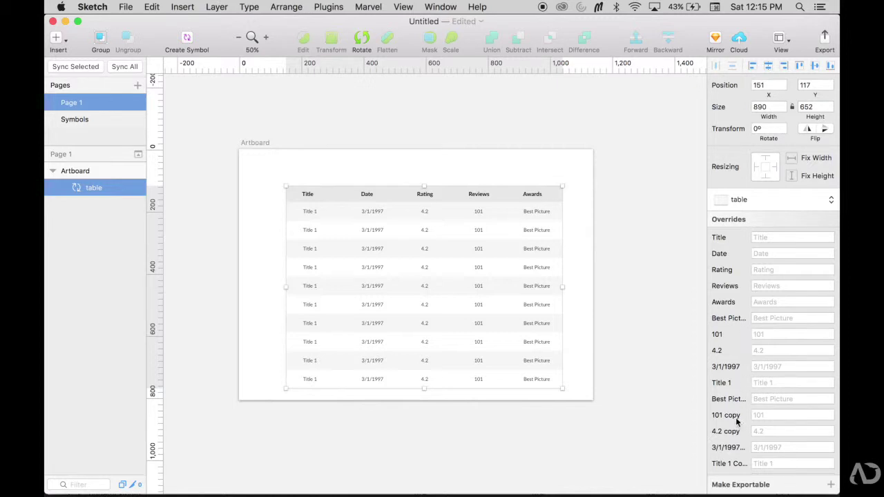
scroll(736, 420, "down", 3)
scroll(736, 422, "up", 1)
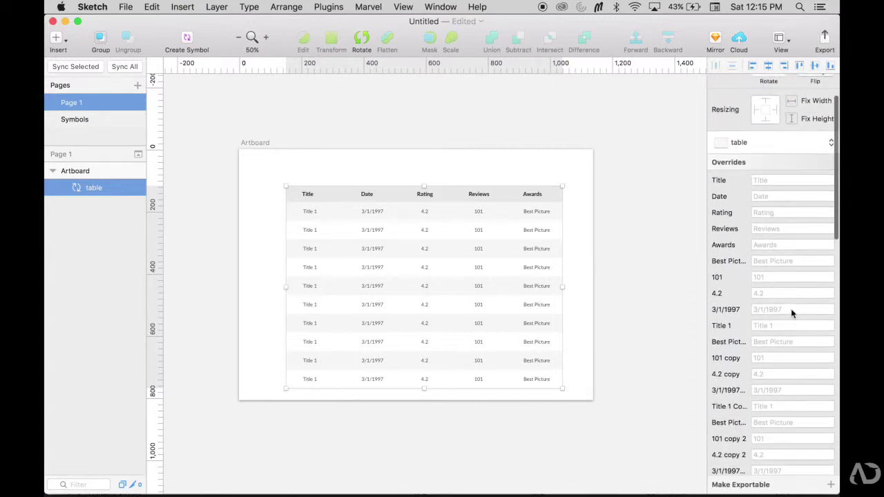
left_click(792, 296)
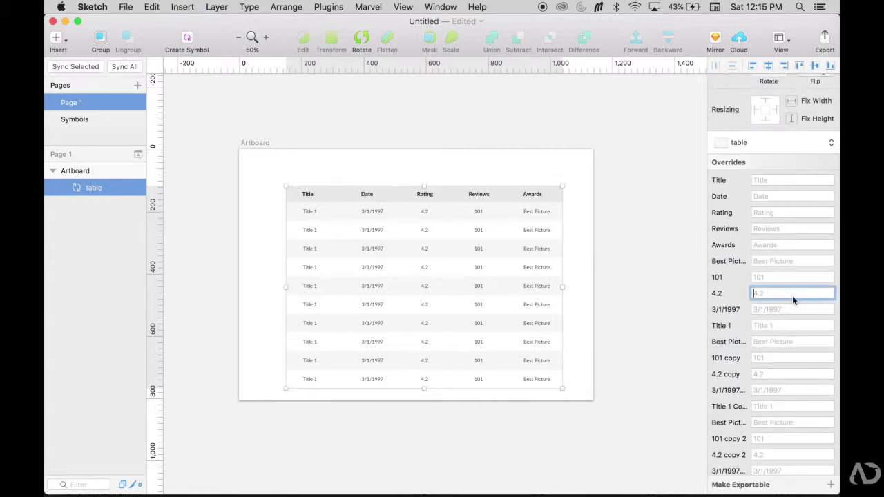
type("4.0")
left_click(778, 342)
type("N")
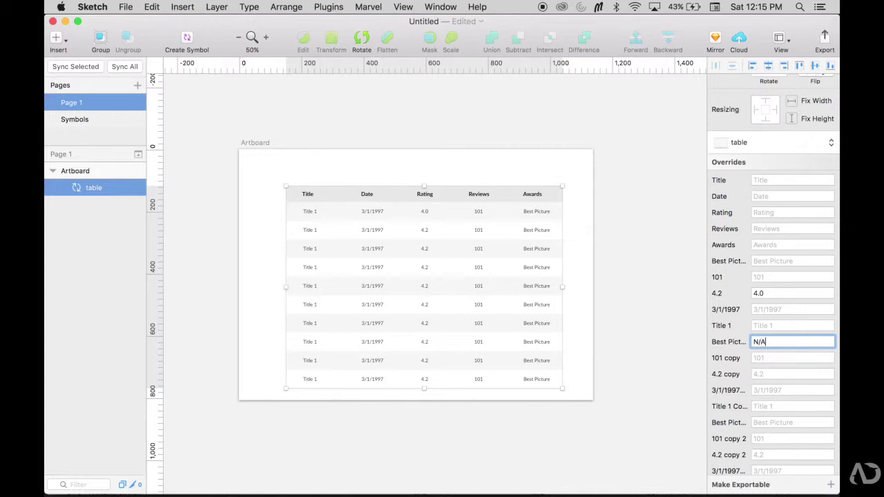
type("/A")
key("Return")
Clear the award and rating overrides on the table instance
key("BackSpace")
left_click(780, 293)
key("BackSpace")
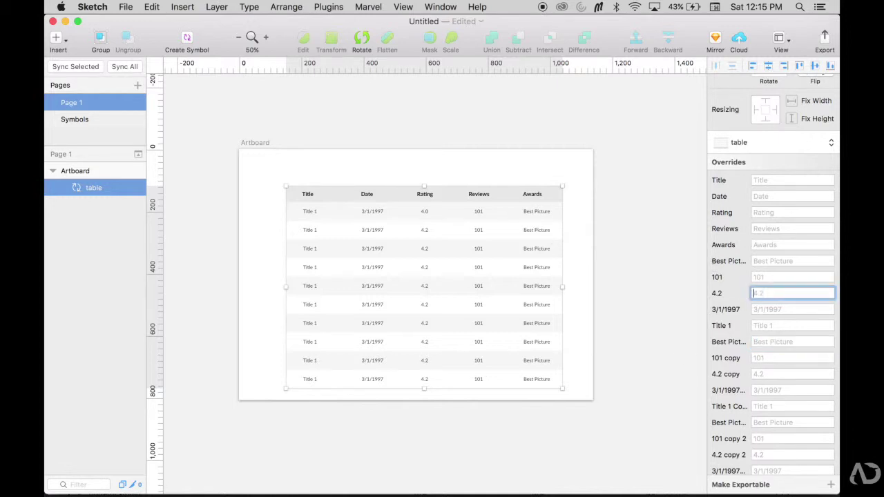
Open the table symbol for editing and reorder Row 1's text layers as title, date, rating, reviews, award
double_click(460, 261)
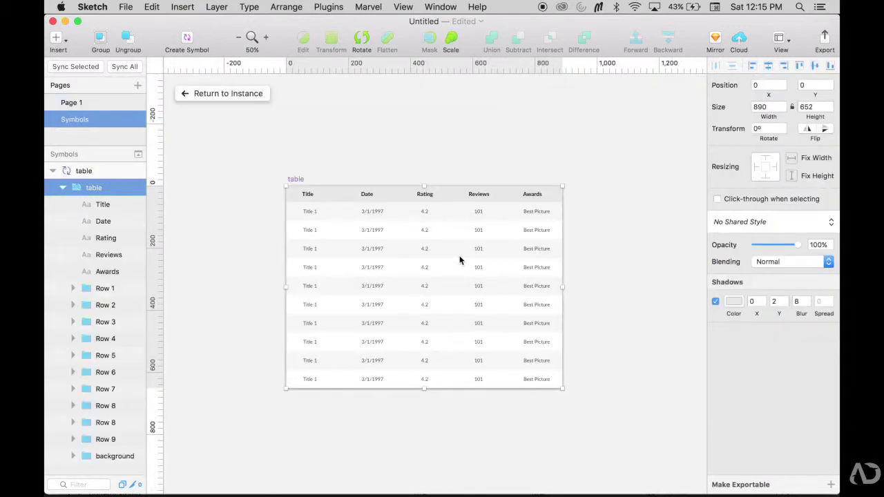
left_click(103, 288)
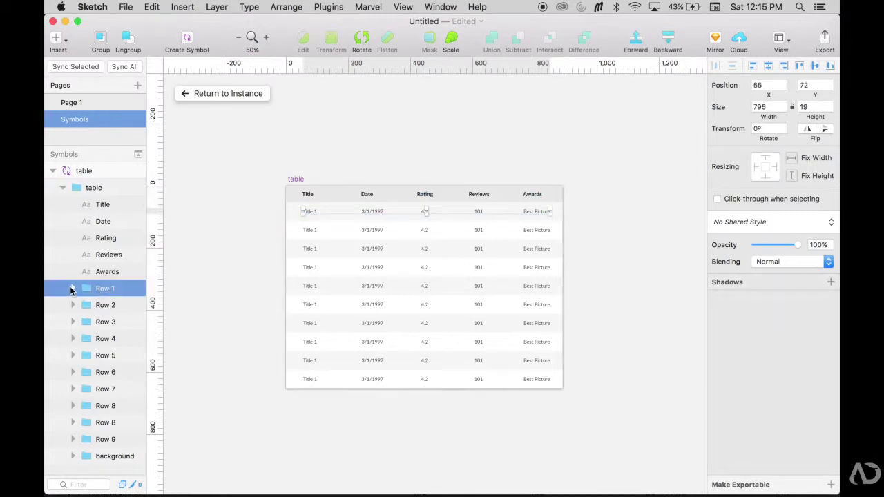
left_click(72, 288)
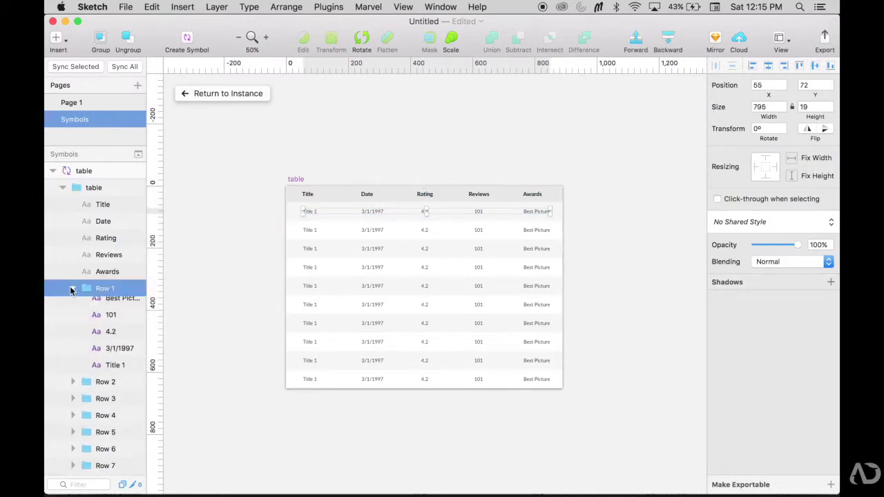
left_click(107, 309)
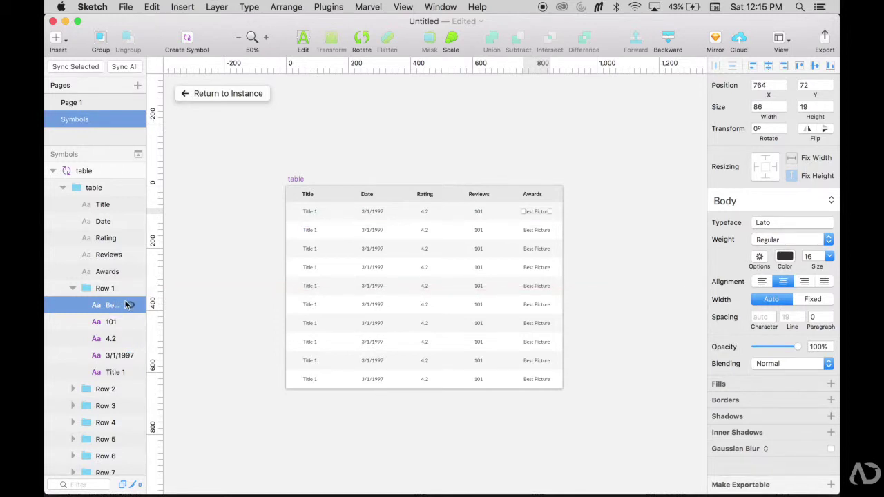
left_click_drag(126, 305, 113, 372)
left_click_drag(111, 355, 109, 304)
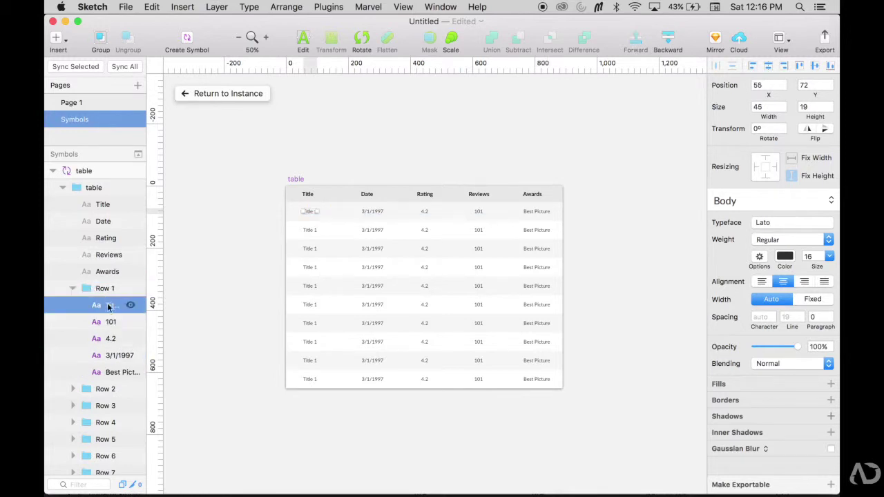
mouse_move(115, 355)
left_mouse_down()
mouse_move(104, 335)
mouse_move(100, 363)
left_mouse_up()
Rename Row 1's title layer "1.Title" and its date layer "1.Date"
left_click(115, 306)
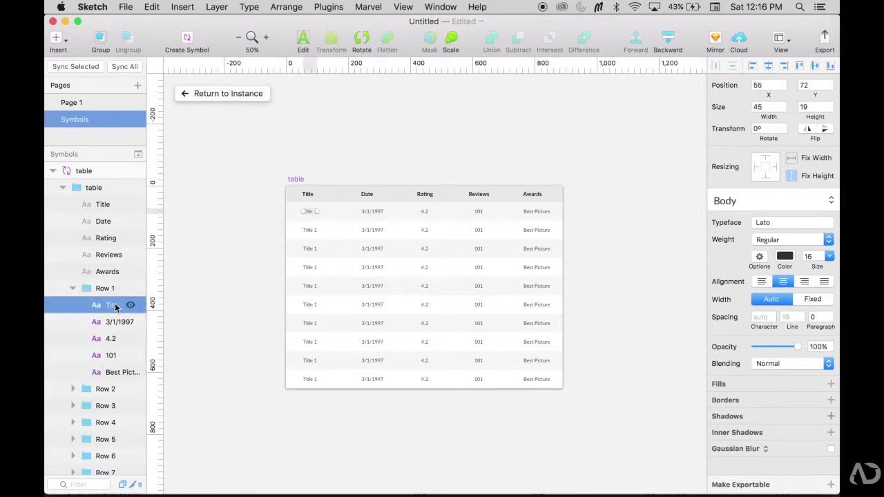
double_click(116, 306)
type("1")
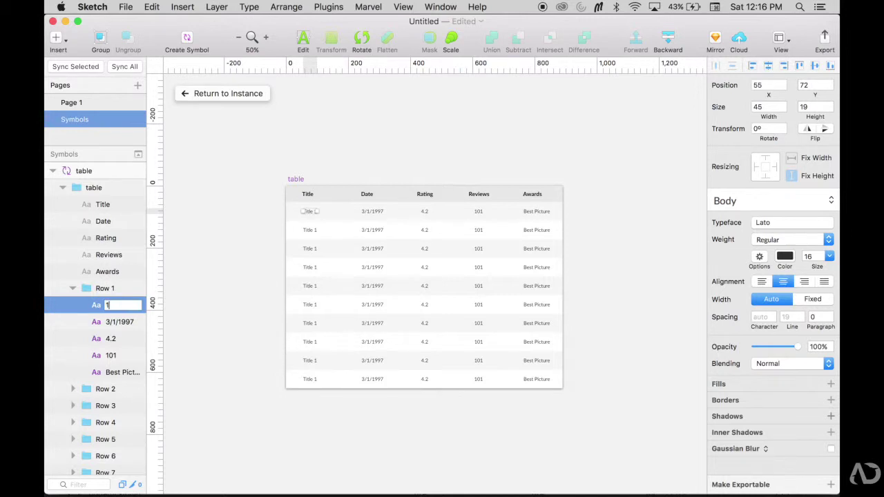
type(".Title")
key("Return")
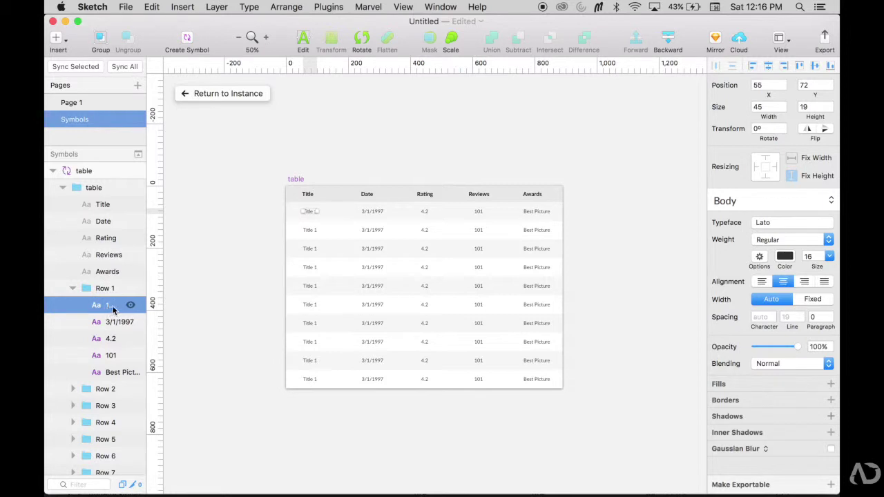
left_click(114, 321)
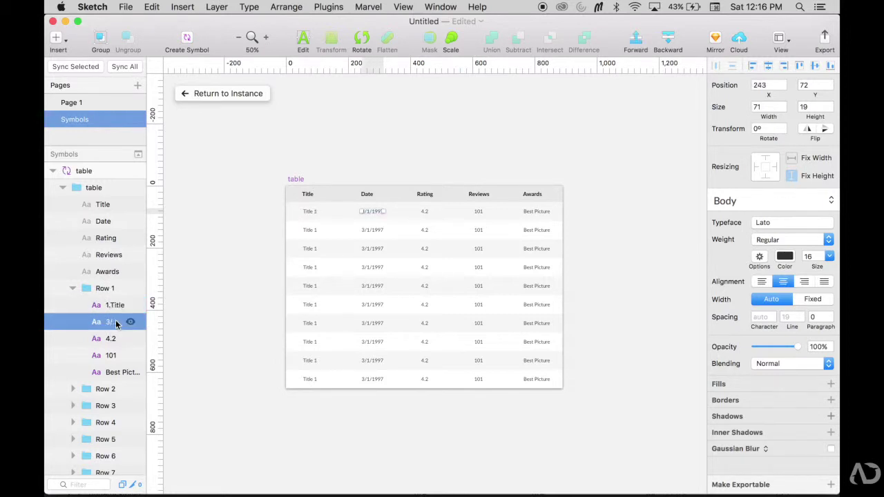
double_click(116, 322)
type("1.Date")
key("Return")
Rename Row 1's remaining three text layers, in order, "1.Rating", "1.Reviews" and "1.Awards"
left_click(112, 339)
double_click(113, 339)
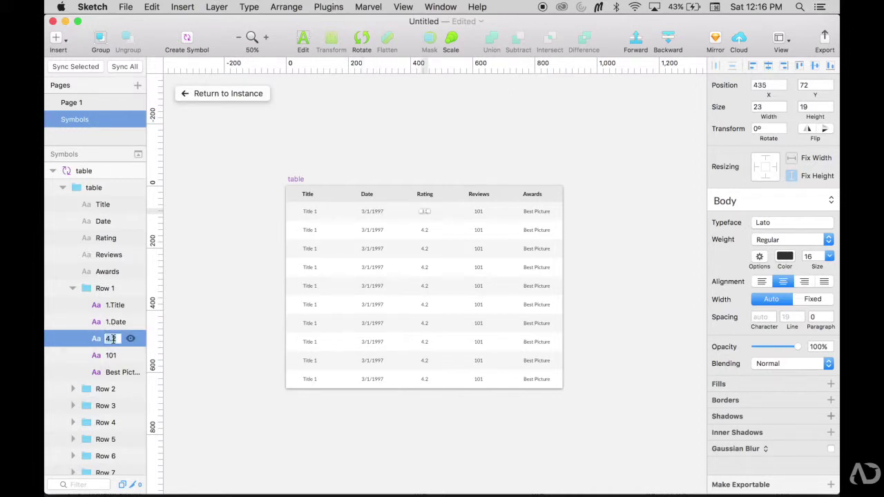
type("1.Rating")
key("Return")
left_click(112, 356)
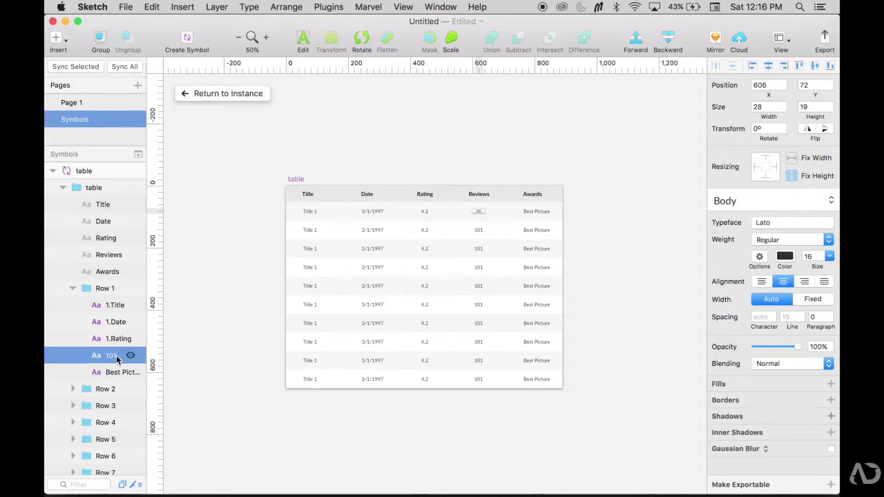
double_click(116, 355)
type("1.Re")
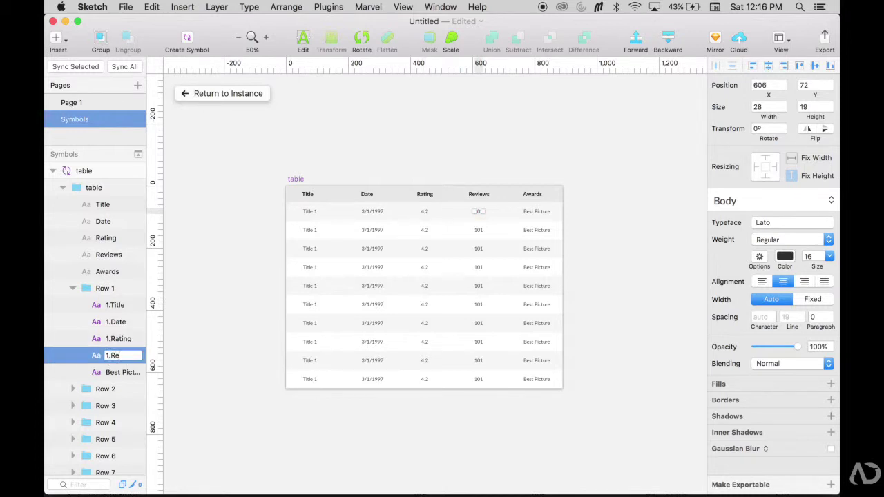
type("views")
key("Return")
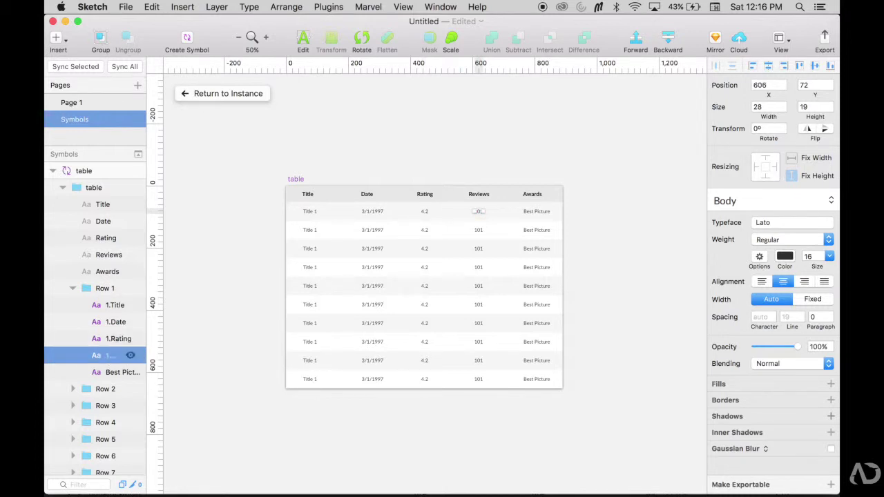
double_click(118, 370)
type("1")
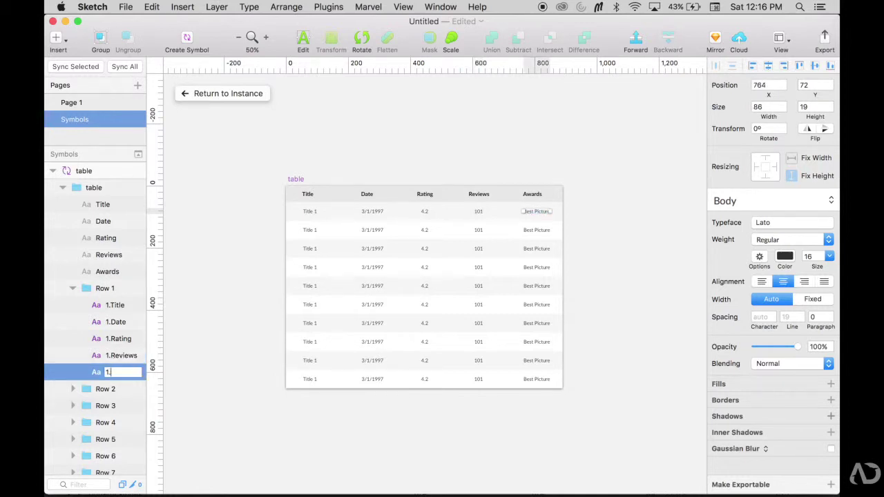
type(".Awards")
key("Return")
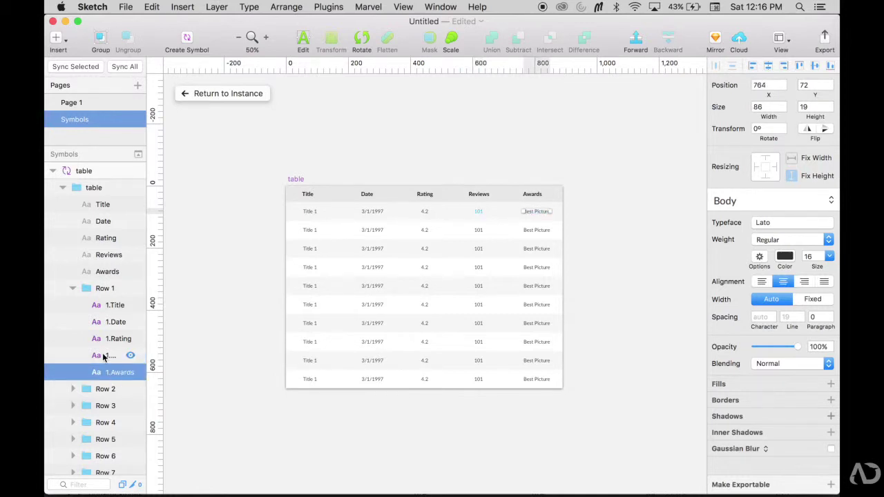
Put Row 2's text layers in heading order and rename them "2.Title", "2.Date", "2.Rating", "2.Reviews" and "2.Awards"
scroll(103, 351, "down", 2)
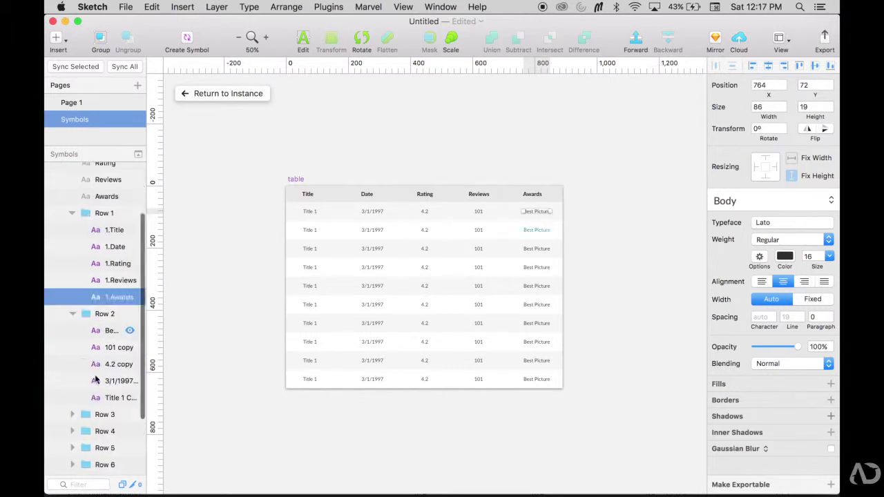
left_click(114, 348)
double_click(115, 364)
type("2.Rating")
double_click(110, 381)
type("2.Reviews")
double_click(110, 398)
type("2.Awards")
Put Row 3's text layers in heading order and rename them "3.Title", "3.Date", "3.Rating", "3.Reviews" and "3.Awards"
left_click(73, 415)
double_click(110, 350)
left_click_drag(111, 382, 111, 360)
double_click(110, 366)
type("3.Date")
key("Tab")
type("3.Rating")
key("Tab")
type("3.Reviews")
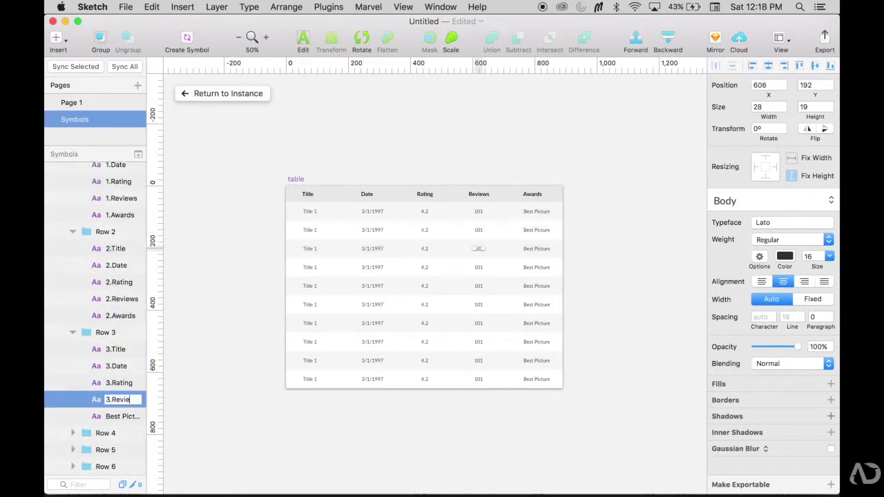
key("Tab")
Put Row 4's text layers in heading order and rename them "4.Title", "4.Date", "4.Rating", "4.Reviews" and "4.Awards"
left_click_drag(108, 395, 108, 375)
double_click(110, 366)
type("4.Title")
double_click(111, 383)
type("4.Date")
double_click(112, 400)
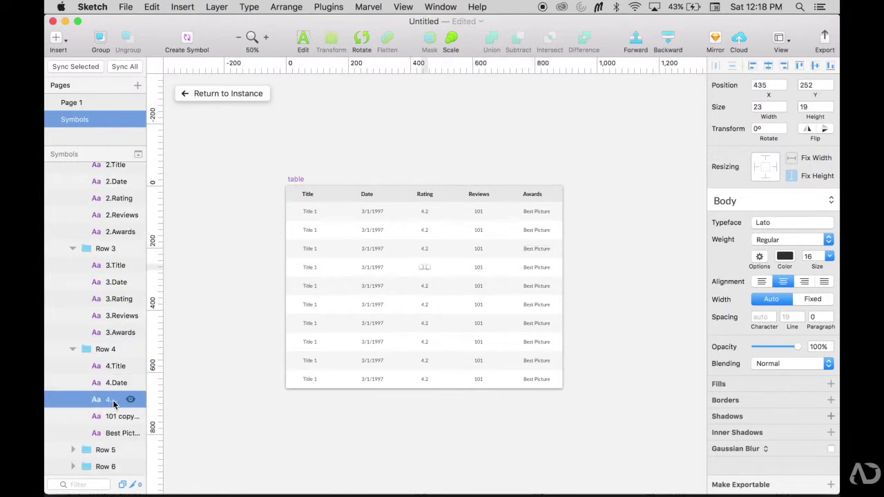
type("4.Rating")
double_click(120, 418)
Put Row 5's text layers in heading order and rename them "5.Title", "5.Date", "5.Rating", "5.Reviews" and "5.Awards"
left_click_drag(109, 417, 109, 349)
left_click_drag(109, 418, 109, 366)
left_click_drag(109, 418, 109, 382)
left_click_drag(109, 418, 109, 400)
double_click(115, 351)
type("5.Title")
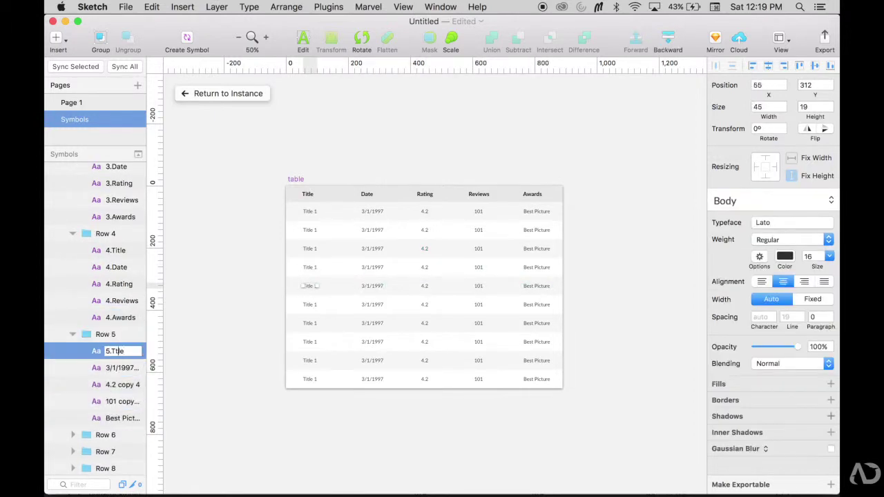
double_click(114, 367)
type("5.Date")
double_click(109, 419)
type("5.Awards")
Put Row 6's text layers in heading order and rename them "6.Title", "6.Date", "6.Rating", "6.Reviews" and "6.Awards"
left_click(72, 435)
scroll(97, 393, "down", 5)
left_click_drag(109, 419, 109, 351)
left_click_drag(109, 367, 109, 332)
double_click(111, 351)
type("6.Title")
double_click(115, 402)
type("6.Reviews")
double_click(116, 419)
type("6.Awards")
Put Row 7's text layers in heading order and rename them "7.Title", "7.Date", "7.Rating", "7.Reviews" and "7.Awards"
scroll(97, 400, "down", 2)
left_click(73, 399)
scroll(96, 393, "down", 5)
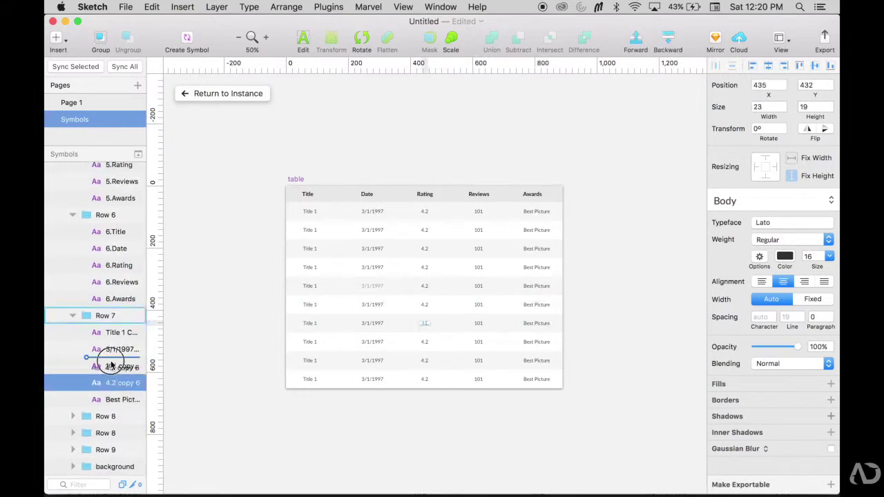
double_click(114, 384)
type("7.Reviews")
double_click(114, 400)
type("7.Awards")
Put Row 8's text layers in heading order and rename them "8.Title", "8.Date", "8.Ratings", "8.Reviews" and "8.Awards"
left_click(73, 416)
scroll(103, 389, "down", 5)
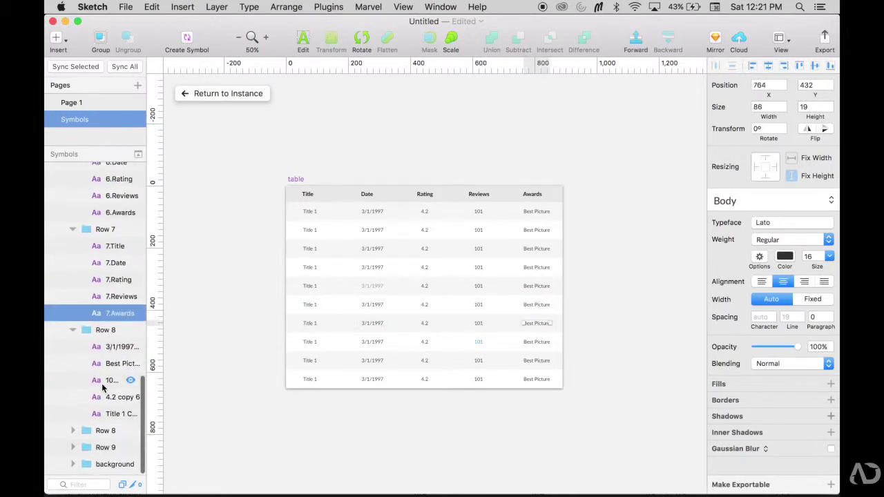
left_click_drag(109, 417, 109, 349)
double_click(111, 349)
type("8.Ratings")
key("Tab")
type("8.Reviews")
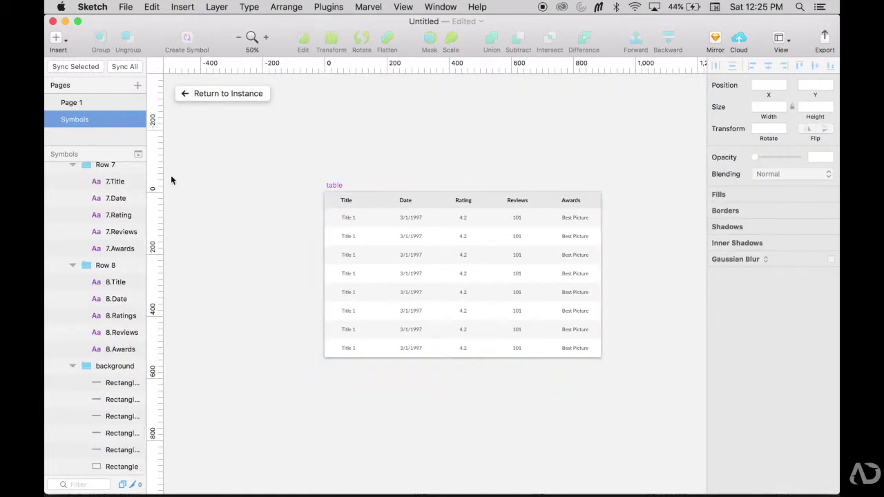
Return to the table instance and override the first row's title with "American"
left_click(213, 95)
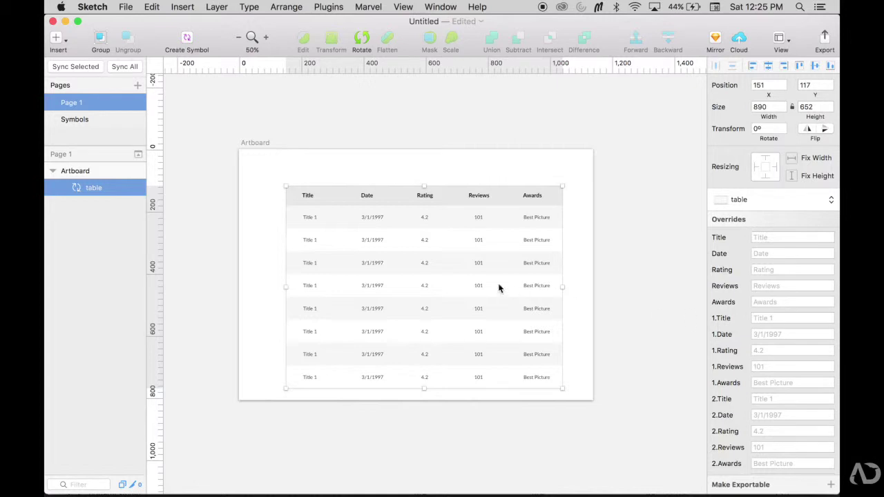
left_click(787, 319)
type("American")
key("Tab")
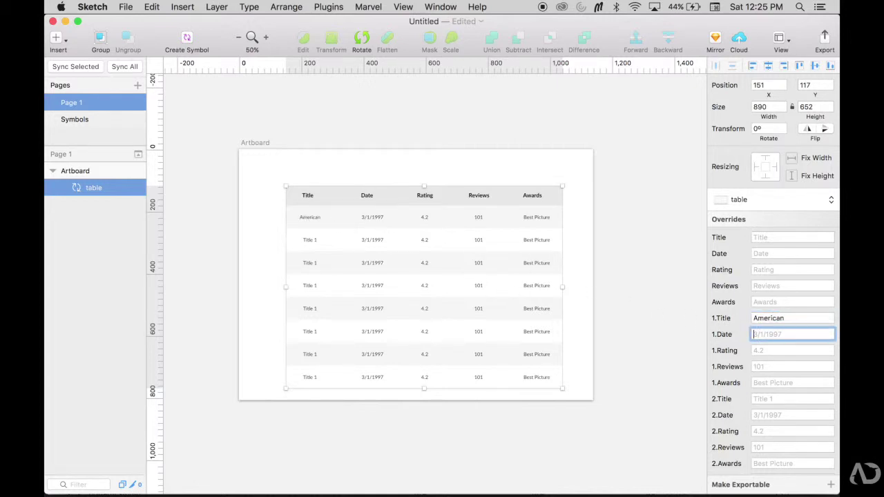
Override the first row's date with "1994", rating with "4.9", reviews with "120" and awards with "Best Actor"
type("1994")
key("Tab")
type("4.9")
left_click(790, 366)
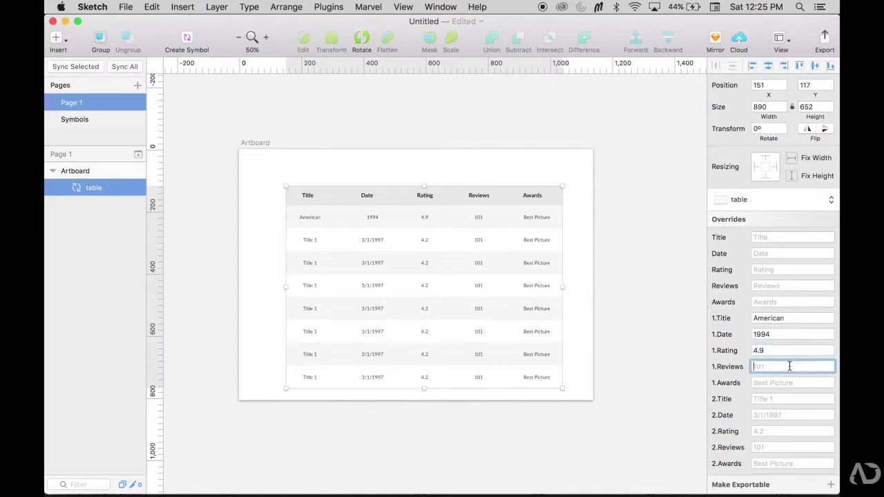
type("120")
key("Tab")
type("Best Actor")
left_click(692, 335)
key("super+0")
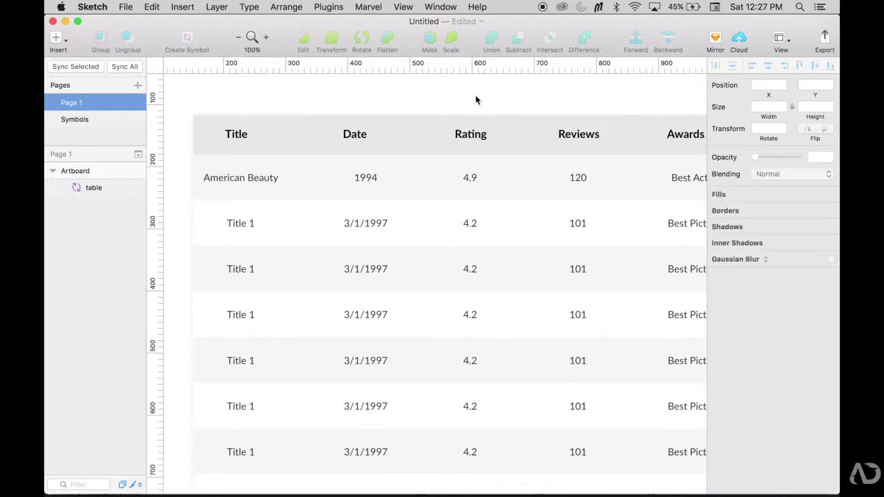
Override the second row's title in the table instance with "Transformers"
left_click(244, 232)
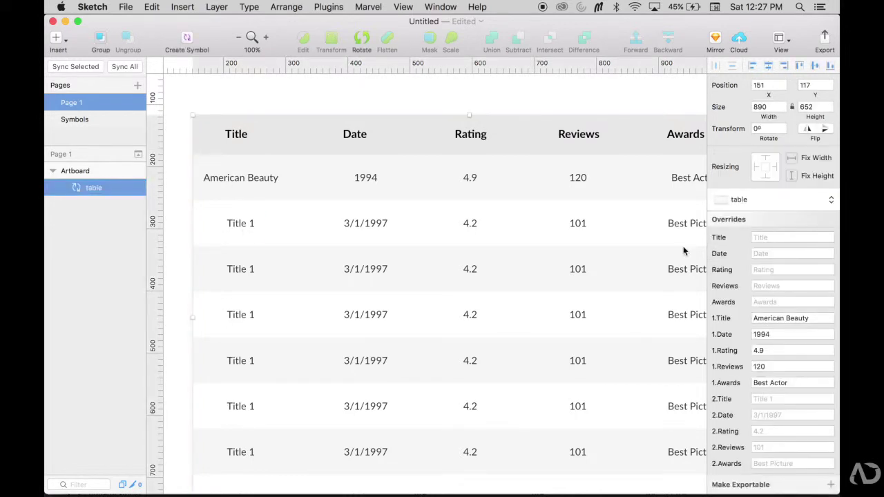
scroll(742, 311, "down", 3)
left_click(760, 357)
type("Transfor")
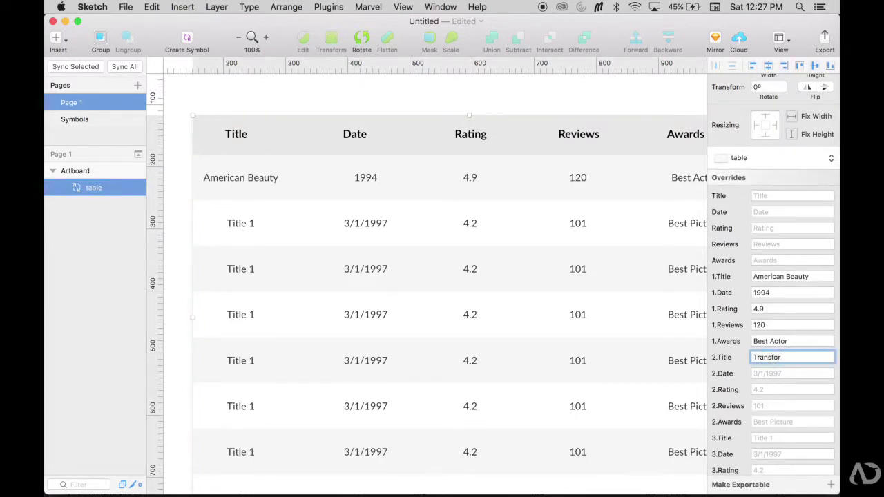
type("mers")
key("Return")
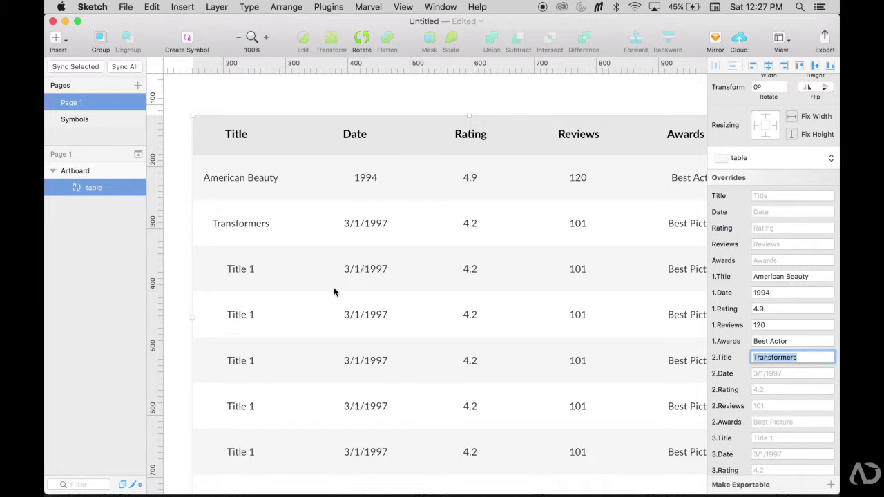
In the symbol master, left-align the first row's title, update the shared "Body" text style to match, and return to the instance
double_click(212, 219)
left_click(241, 166)
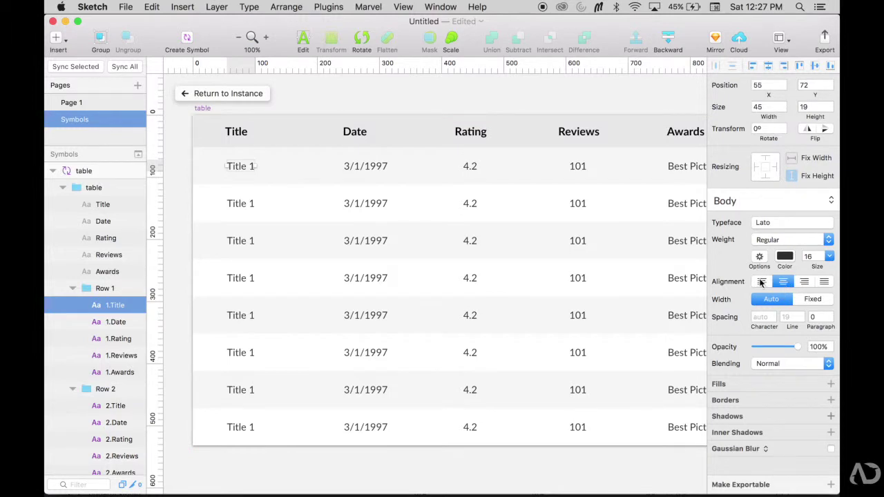
left_click(761, 282)
left_click(829, 200)
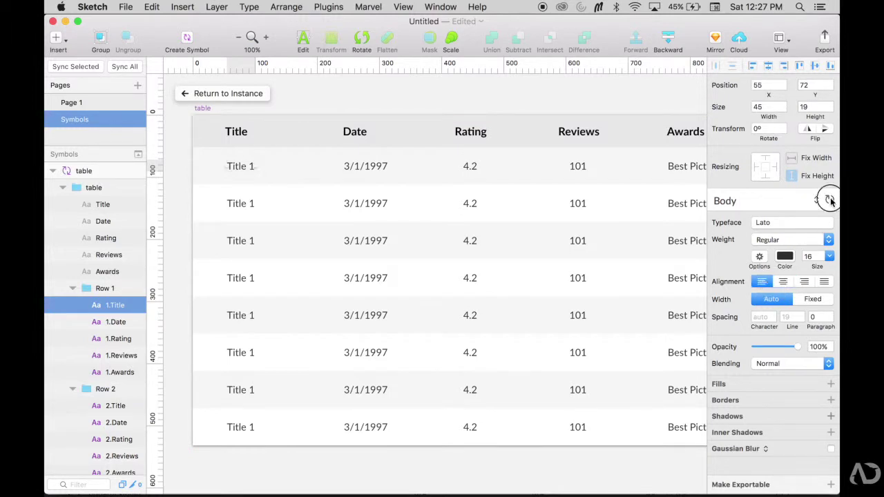
left_click(241, 95)
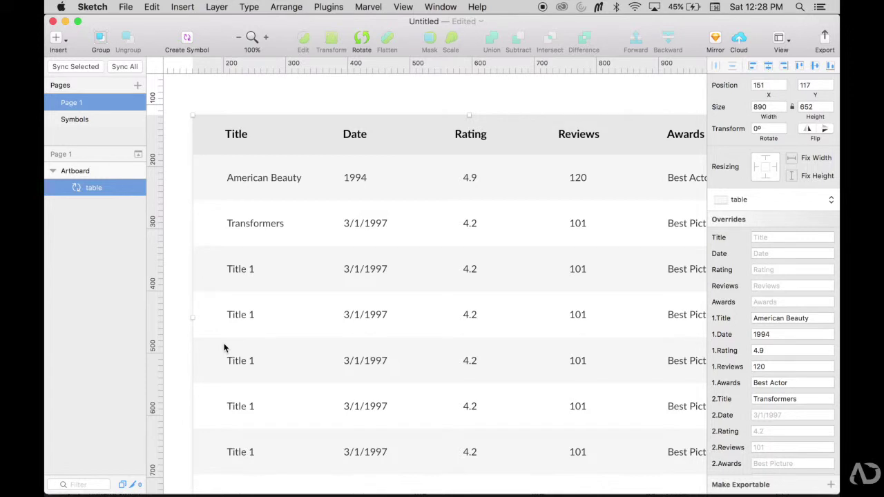
Override the third row's title in the table instance with "Her"
scroll(486, 342, "down", 1)
scroll(759, 395, "down", 5)
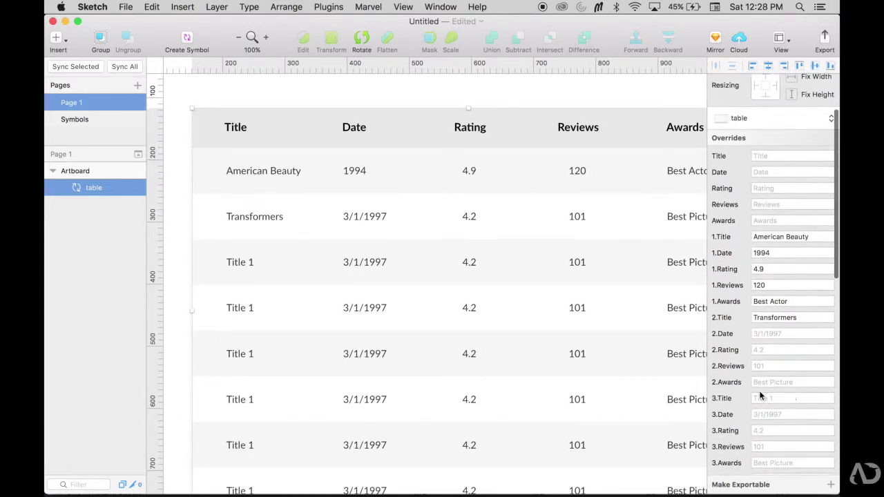
left_click(772, 372)
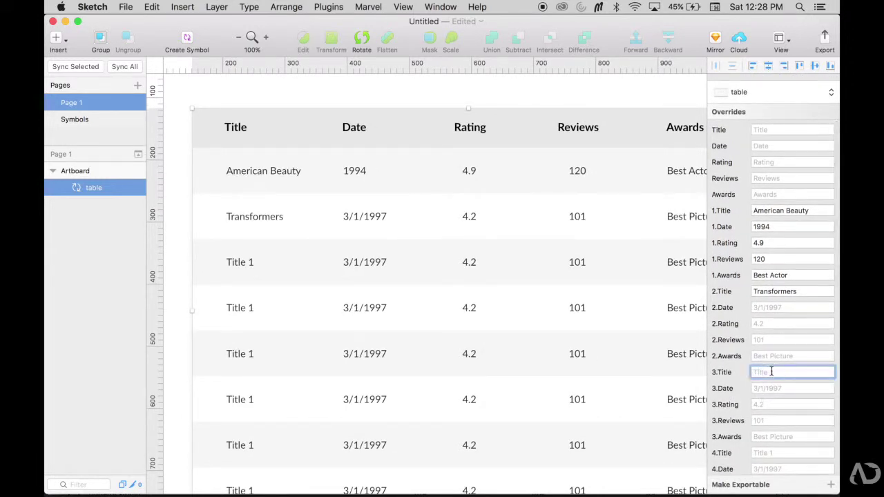
type("Her")
key("Return")
Override the fourth row's title in the table instance with "The Shining"
scroll(774, 380, "down", 3)
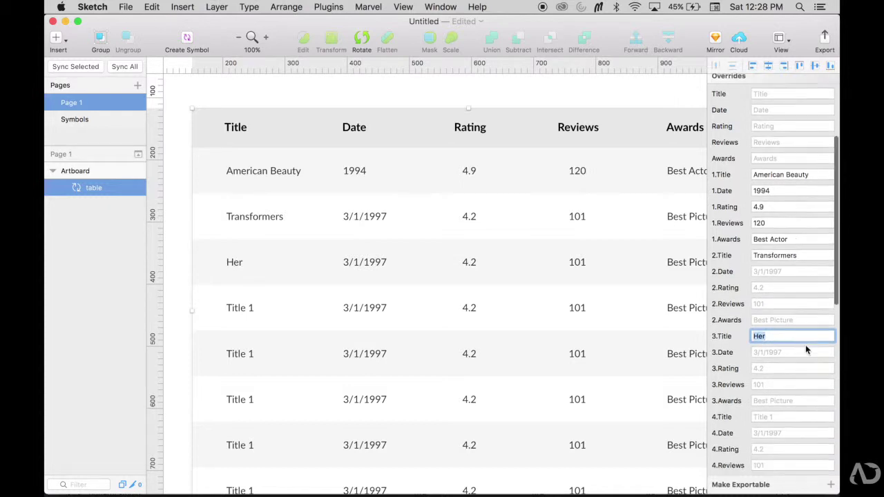
left_click(777, 370)
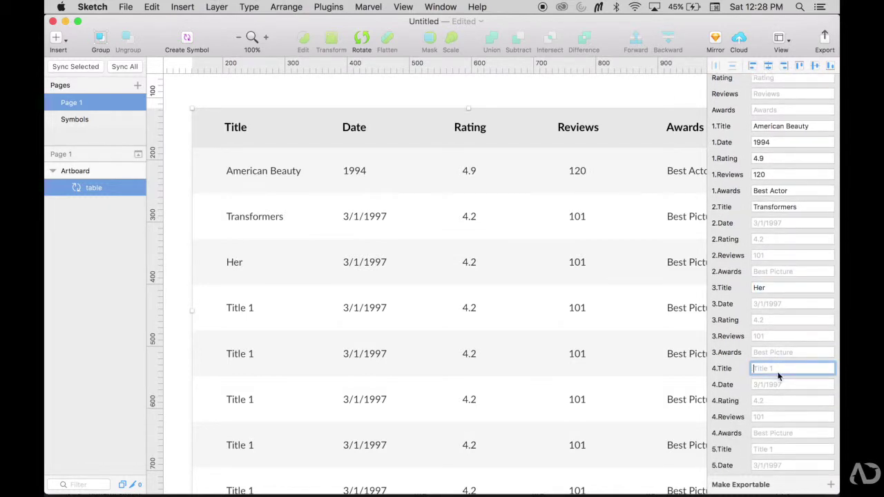
type("The Shin")
type("ing")
key("Return")
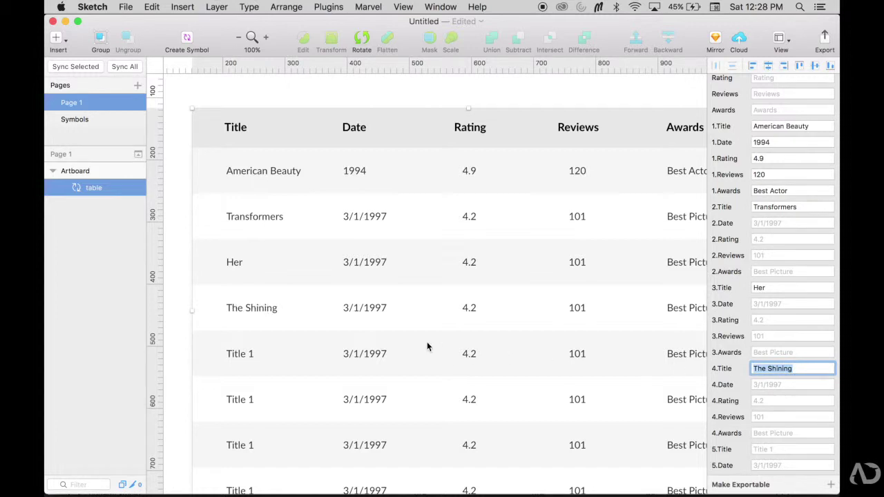
Override the fourth row's reviews value with "12,608" and deselect the table
scroll(427, 347, "right", 2)
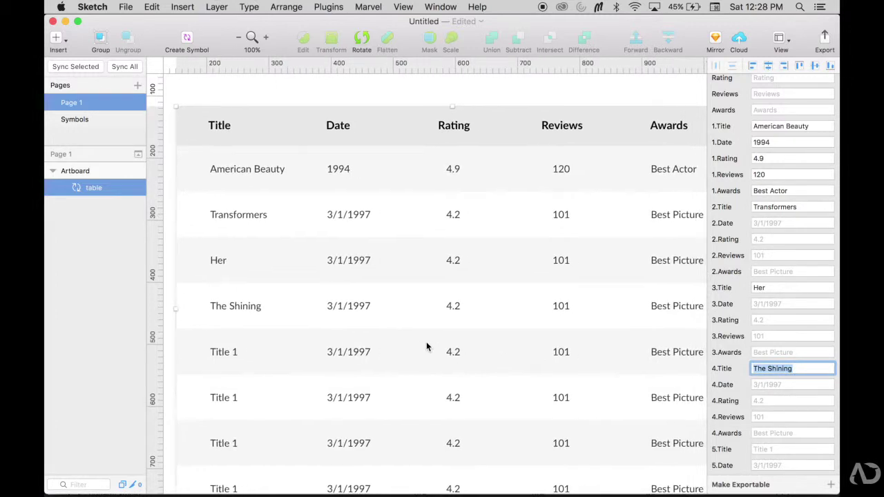
scroll(801, 304, "down", 4)
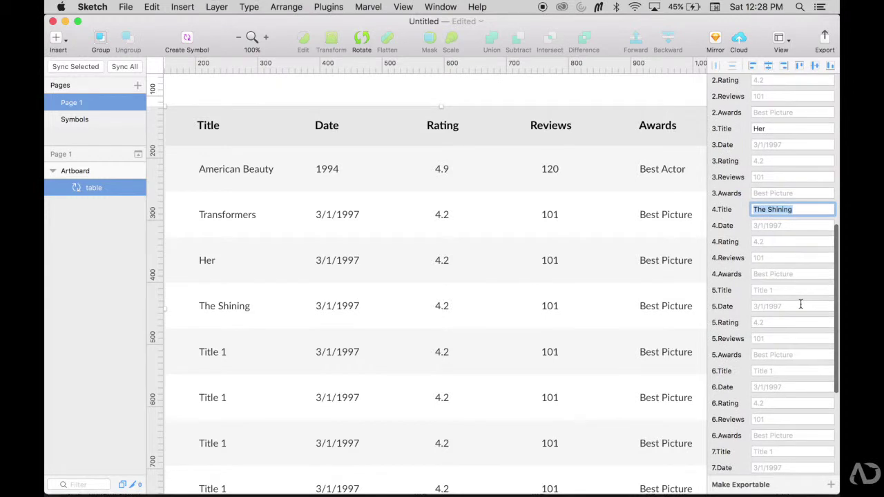
left_click(785, 288)
type("12,608")
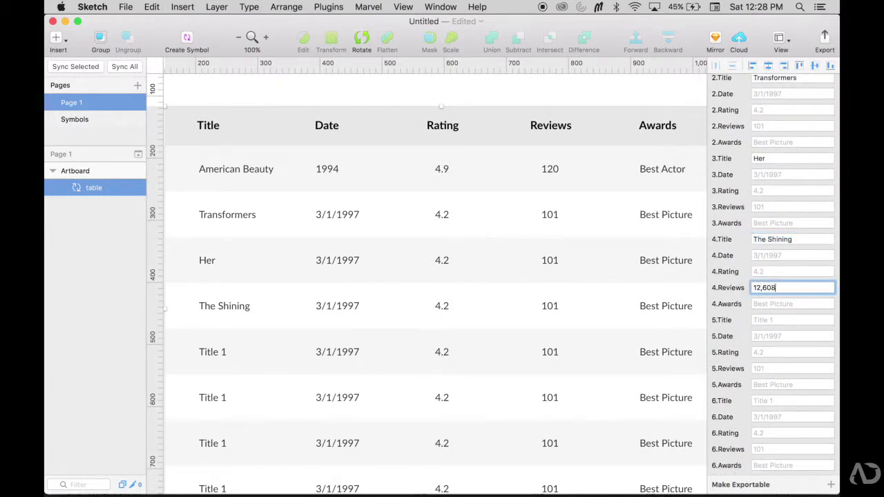
key("Return")
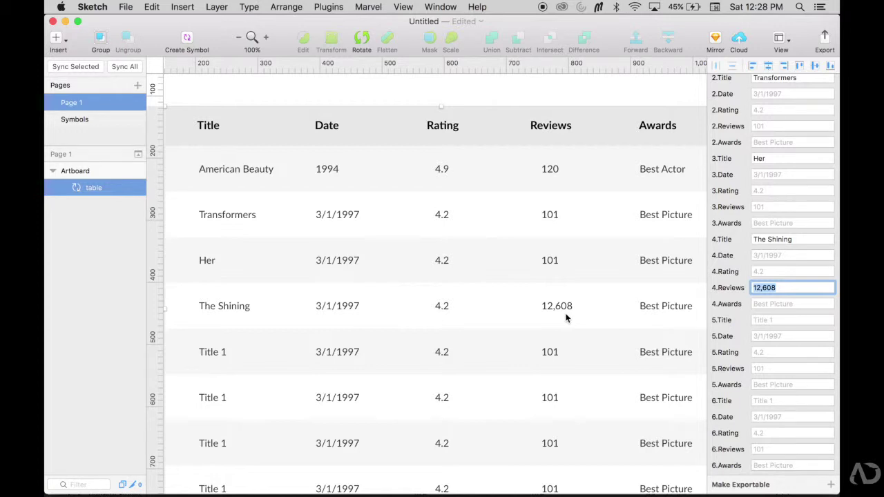
key("super+minus")
left_click(626, 320)
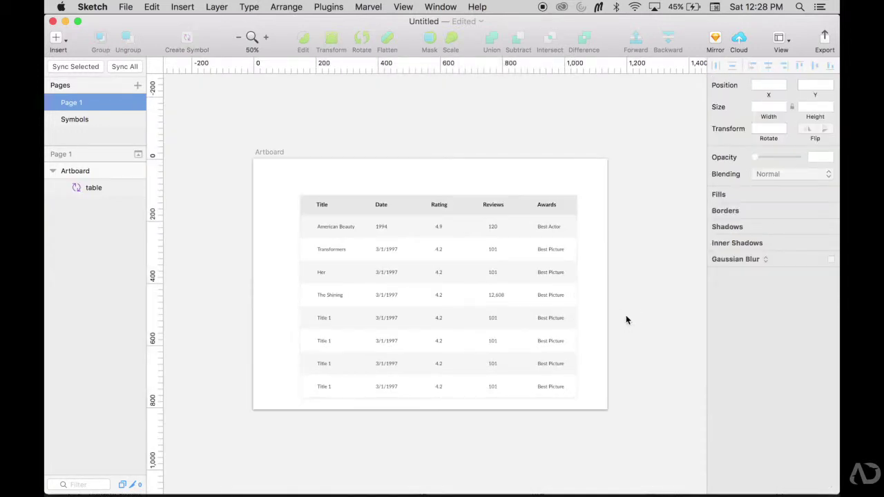